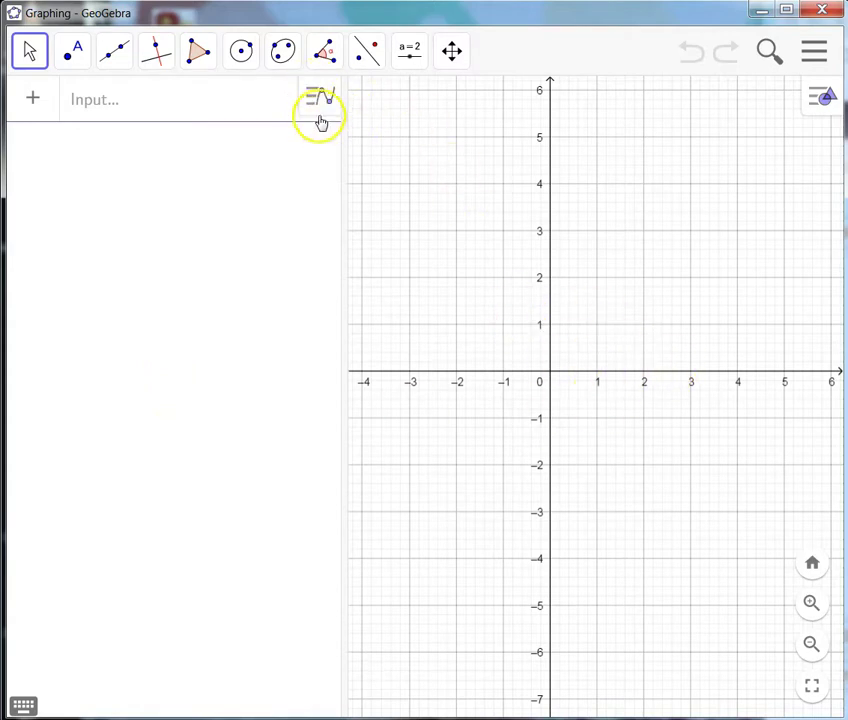
Step: Close the Algebra view from its three-dot menu, leaving only the empty coordinate grid
{"action": "left_click", "coordinate": [317, 100]}
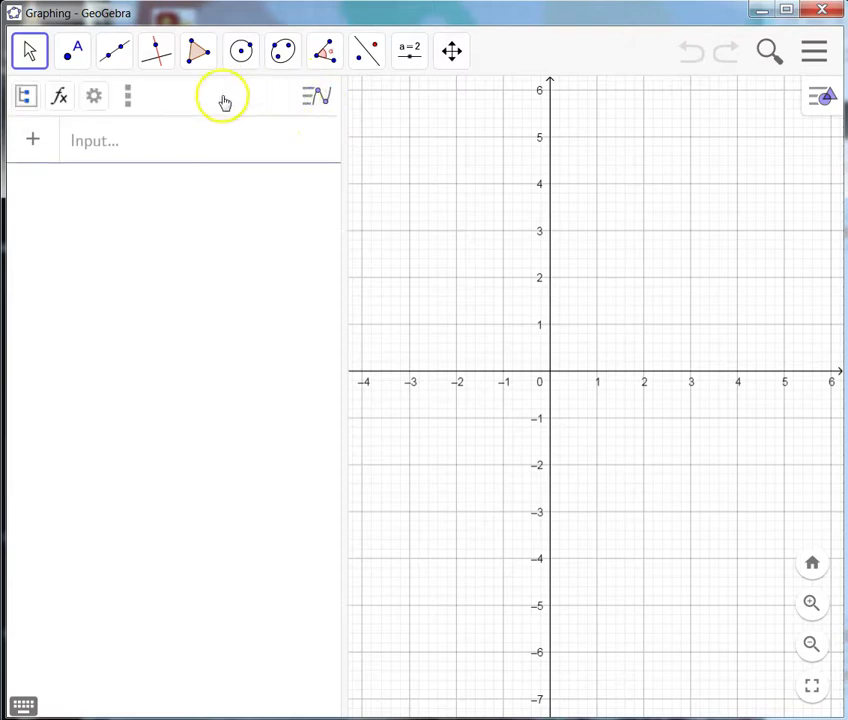
{"action": "left_click", "coordinate": [126, 99]}
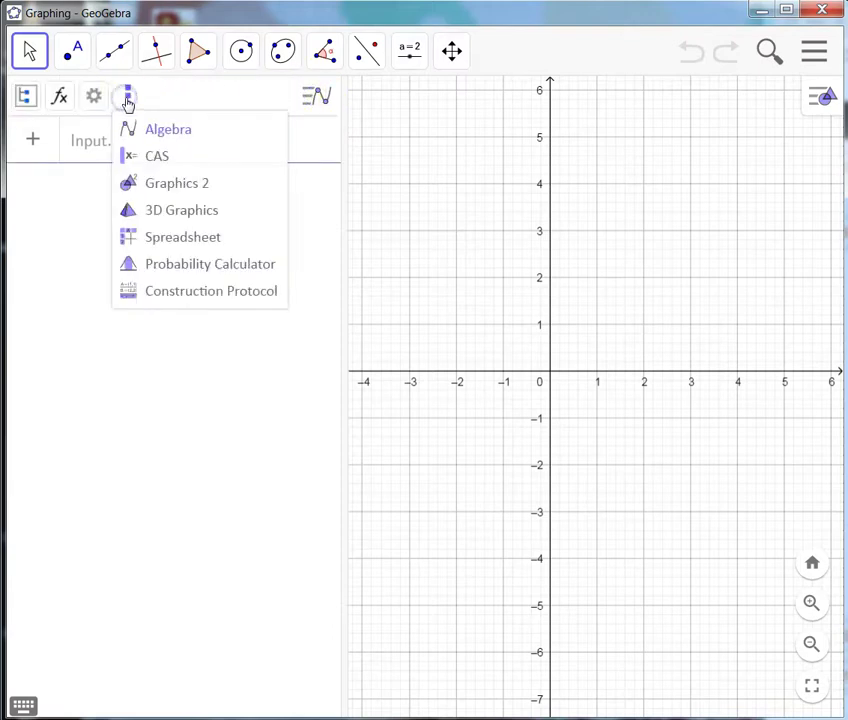
{"action": "left_click", "coordinate": [126, 99]}
{"action": "left_click", "coordinate": [126, 102]}
{"action": "left_click", "coordinate": [125, 103]}
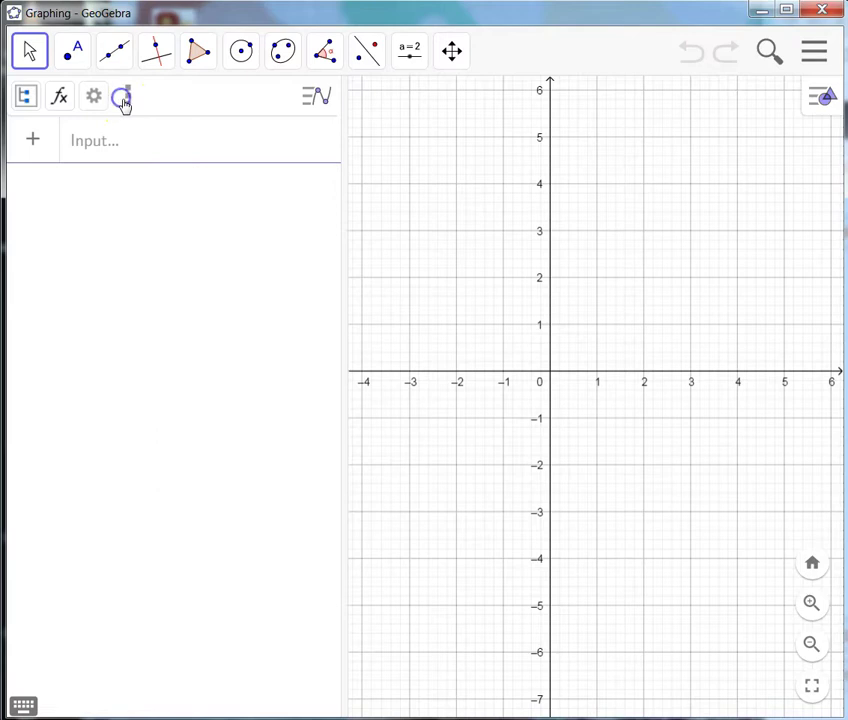
{"action": "left_click", "coordinate": [124, 102]}
{"action": "left_click", "coordinate": [151, 133]}
{"action": "left_click", "coordinate": [129, 104]}
{"action": "left_click", "coordinate": [139, 129]}
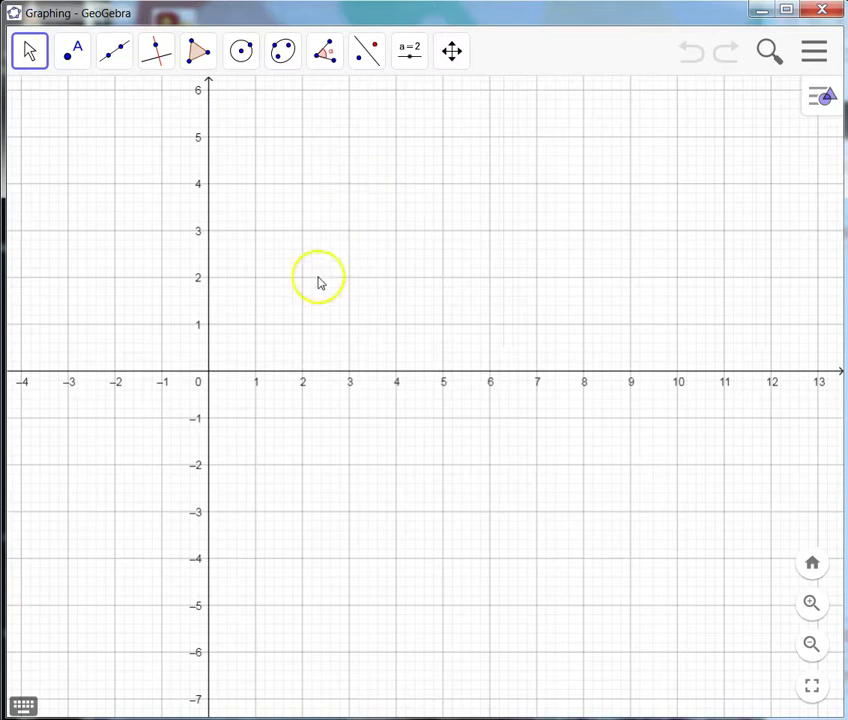
{"action": "left_click", "coordinate": [825, 99]}
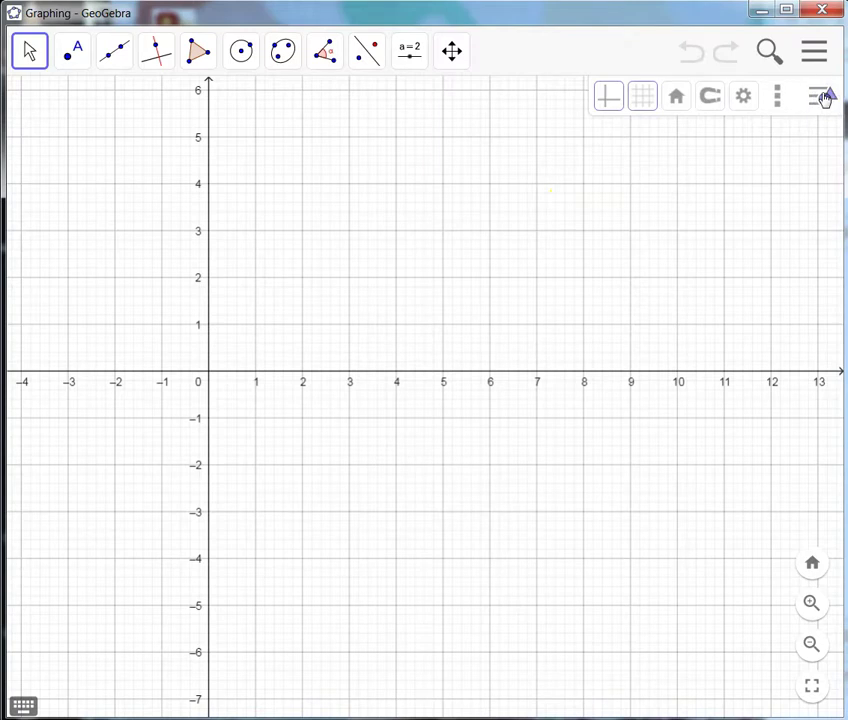
{"action": "left_click", "coordinate": [608, 100]}
{"action": "left_click", "coordinate": [615, 96]}
{"action": "left_click", "coordinate": [641, 96]}
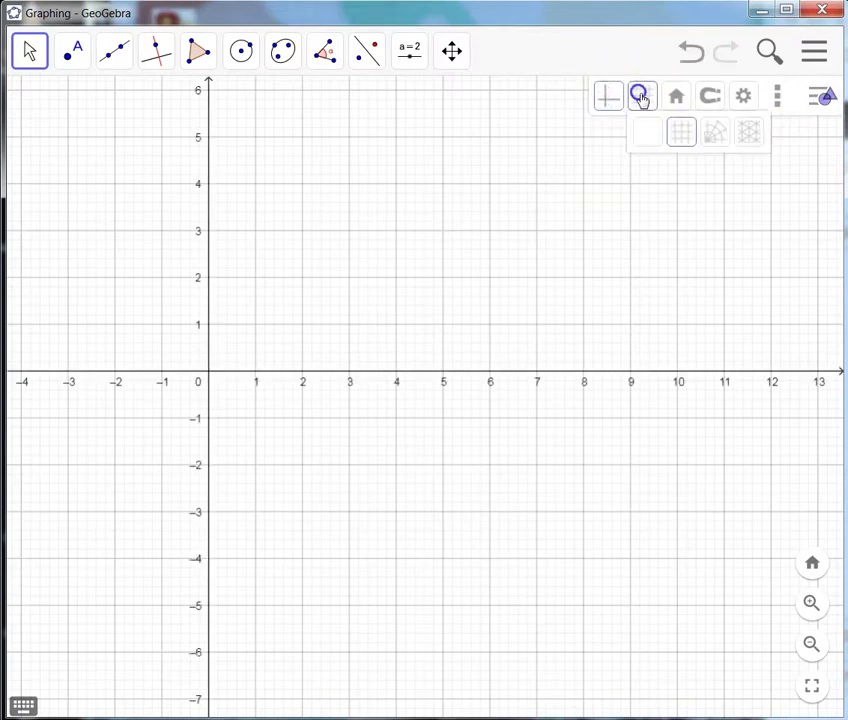
{"action": "left_click", "coordinate": [646, 132]}
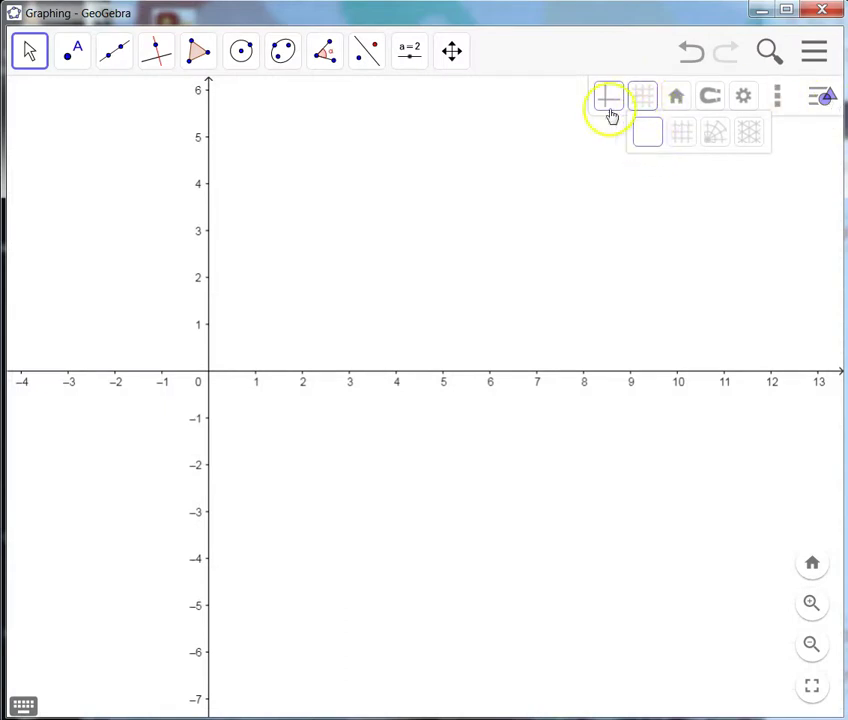
{"action": "left_click", "coordinate": [643, 95]}
{"action": "left_click", "coordinate": [643, 95]}
{"action": "left_click", "coordinate": [683, 140]}
{"action": "left_click", "coordinate": [819, 97]}
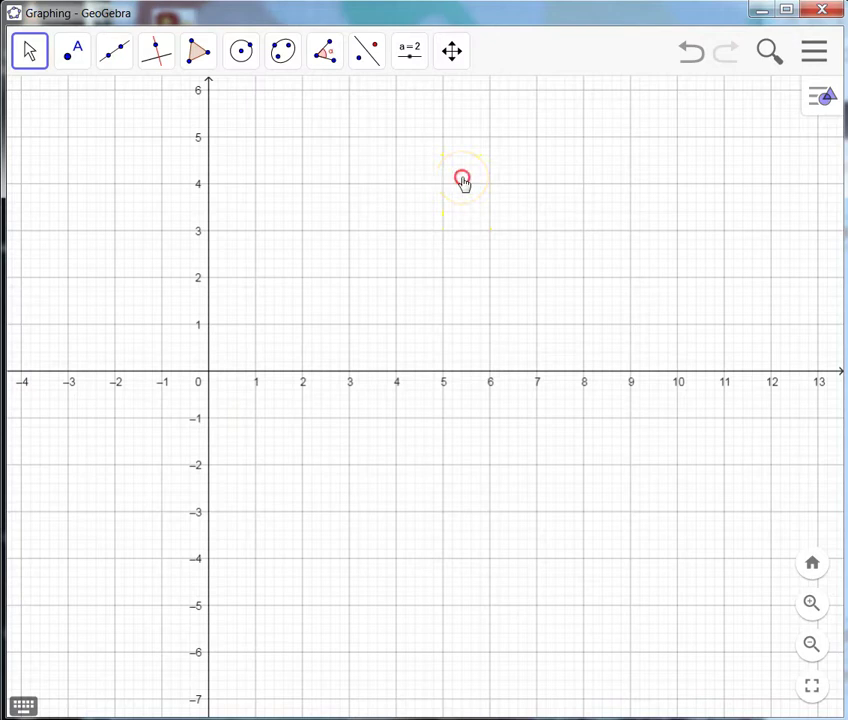
Step: Pan the graphics view so the origin moves right and more of the upper quadrant shows
{"action": "scroll", "coordinate": [455, 227], "scroll_direction": "up", "scroll_amount": 1}
{"action": "left_click_drag", "start_coordinate": [455, 227], "coordinate": [435, 378]}
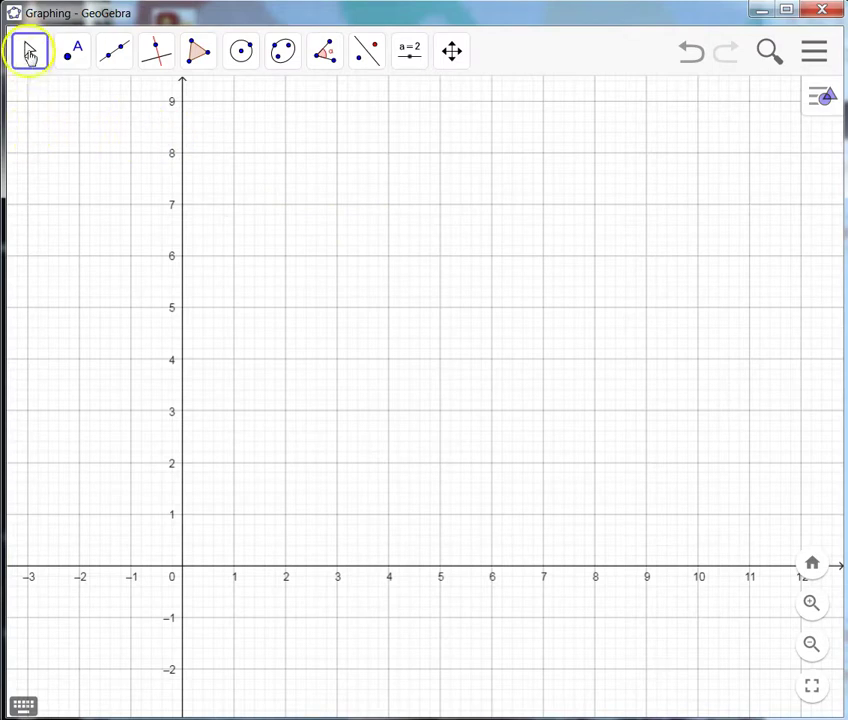
{"action": "left_click_drag", "start_coordinate": [485, 375], "coordinate": [520, 332]}
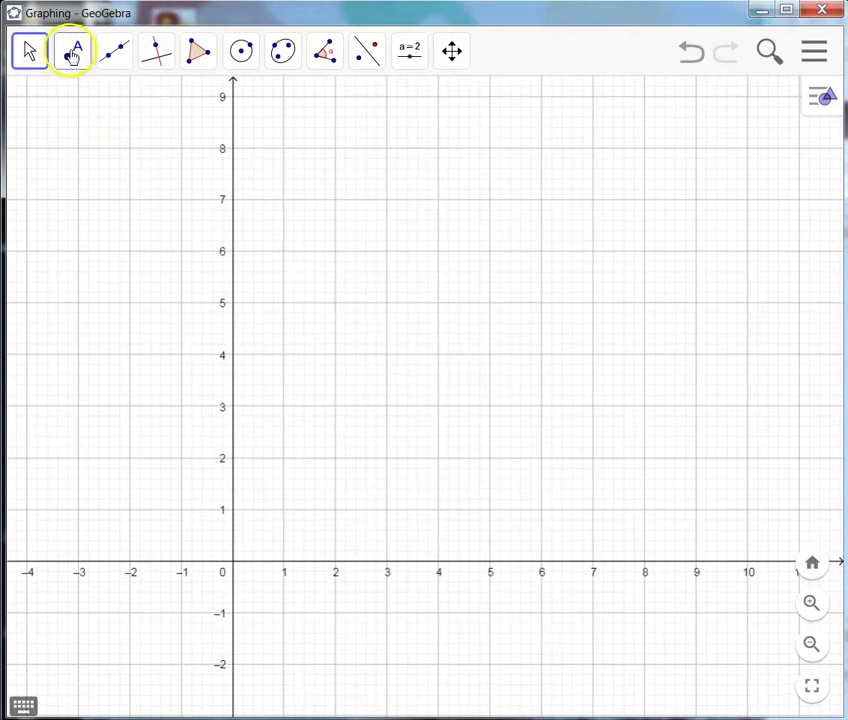
Step: Plot free points at (8, 3) and (10, 5) with the Point tool
{"action": "left_click", "coordinate": [72, 54]}
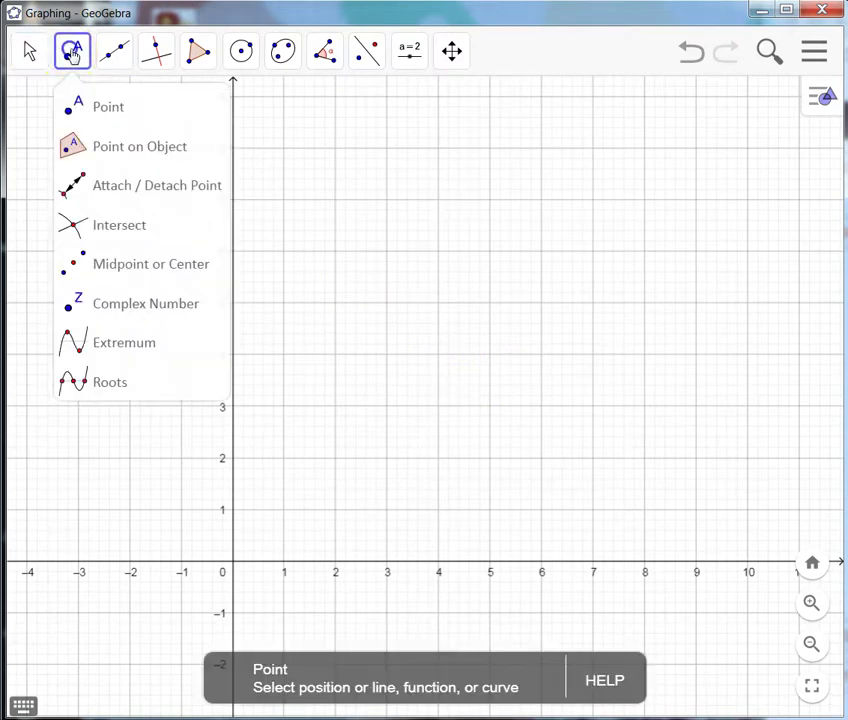
{"action": "left_click", "coordinate": [104, 108]}
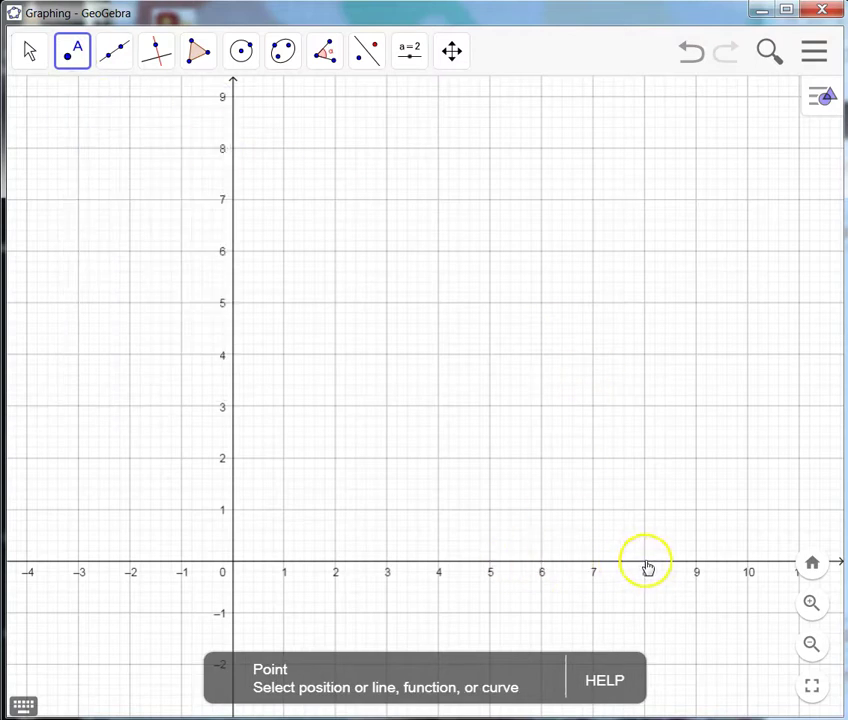
{"action": "left_click", "coordinate": [645, 408]}
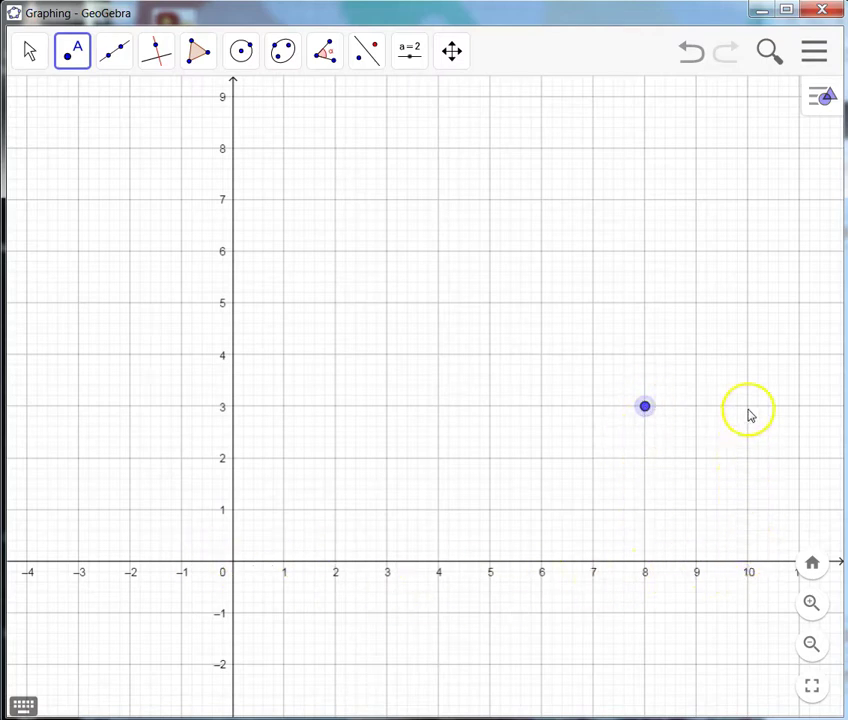
{"action": "left_click", "coordinate": [748, 303]}
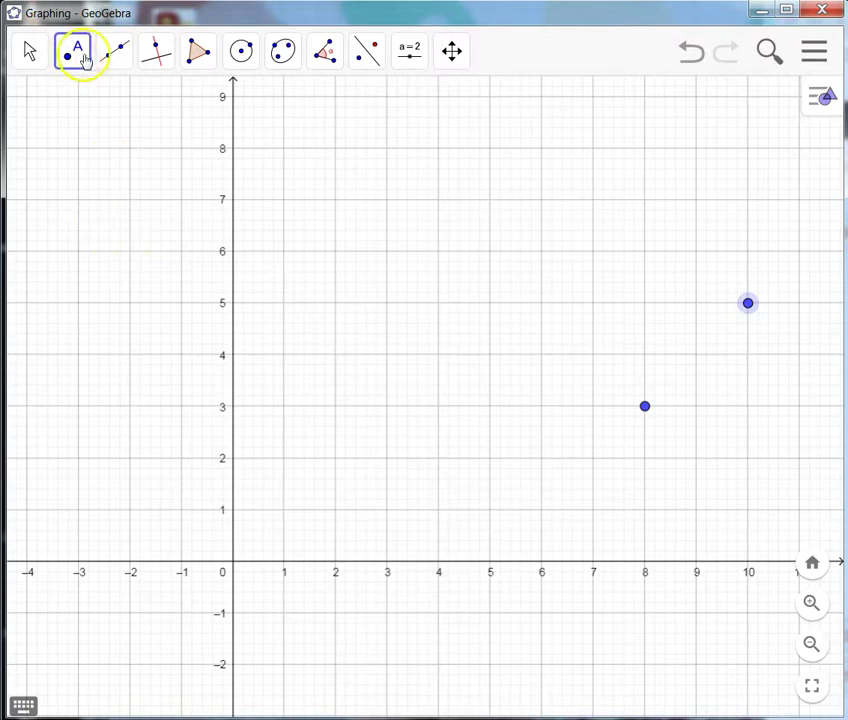
Step: Draw a line through (8, 3) and (10, 5), crossing the x-axis at 5
{"action": "left_click", "coordinate": [118, 55]}
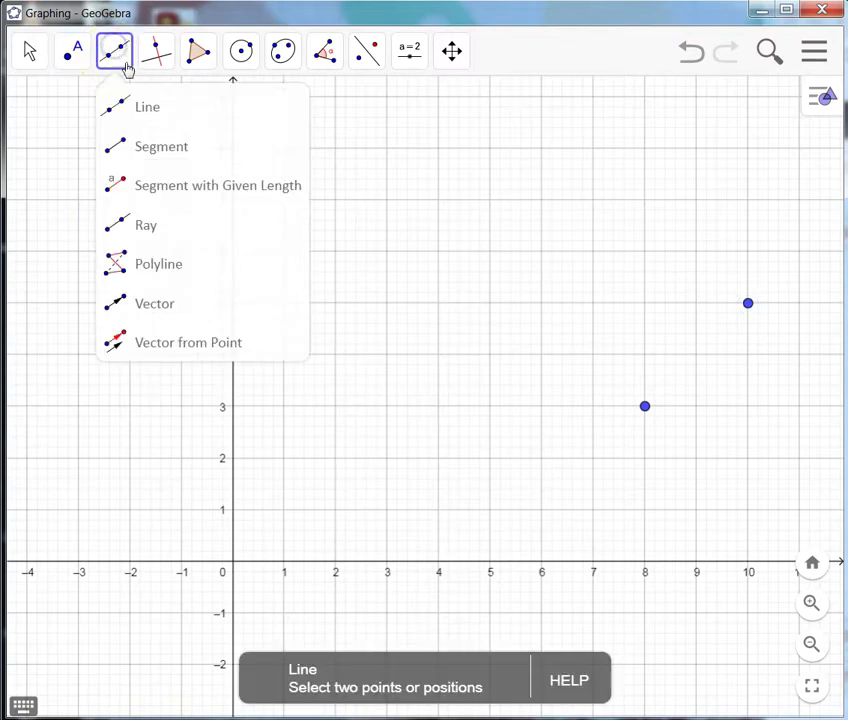
{"action": "key", "text": "Down"}
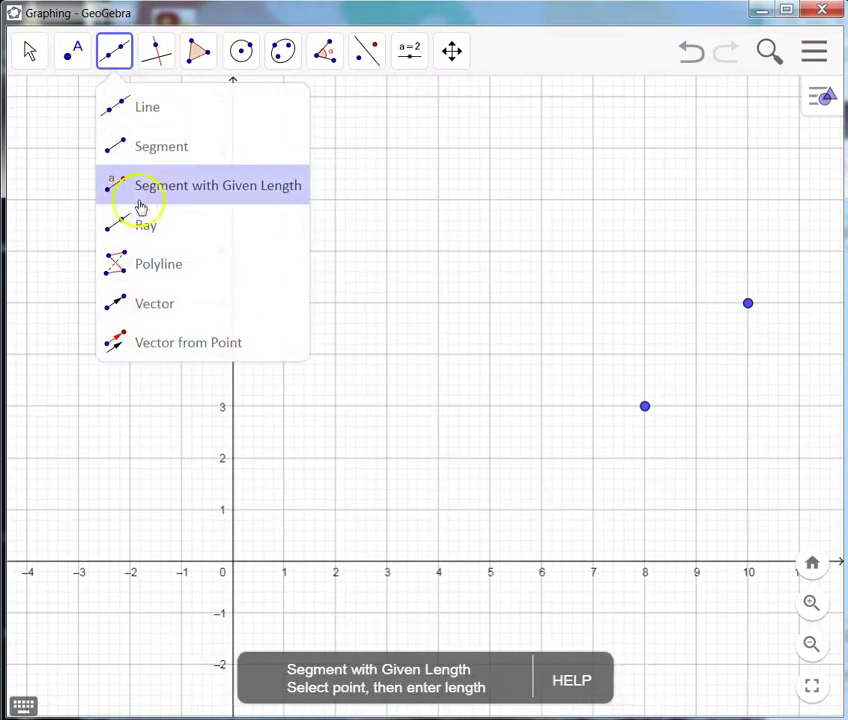
{"action": "left_click", "coordinate": [148, 104]}
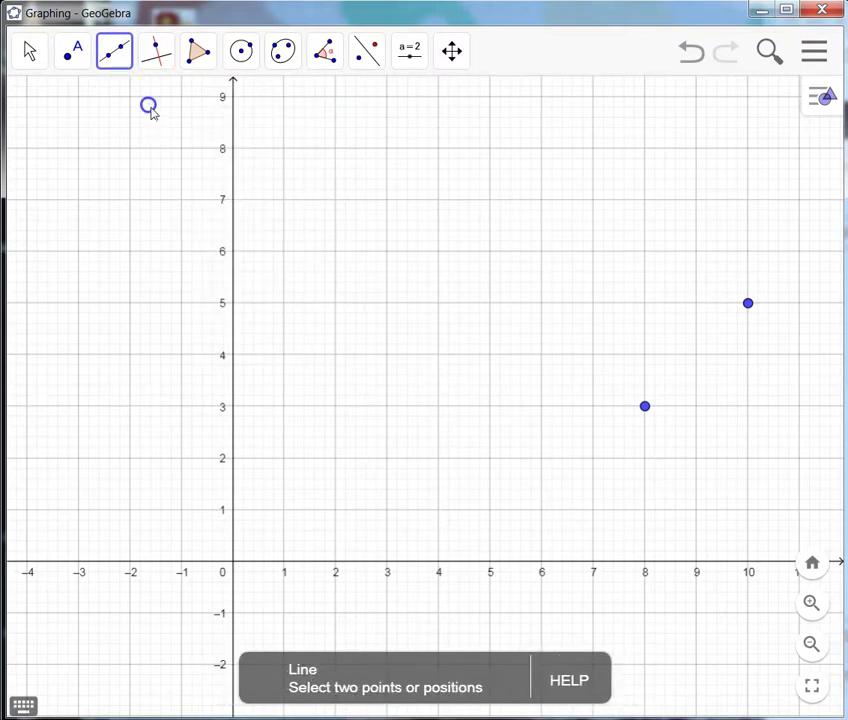
{"action": "left_click", "coordinate": [645, 408]}
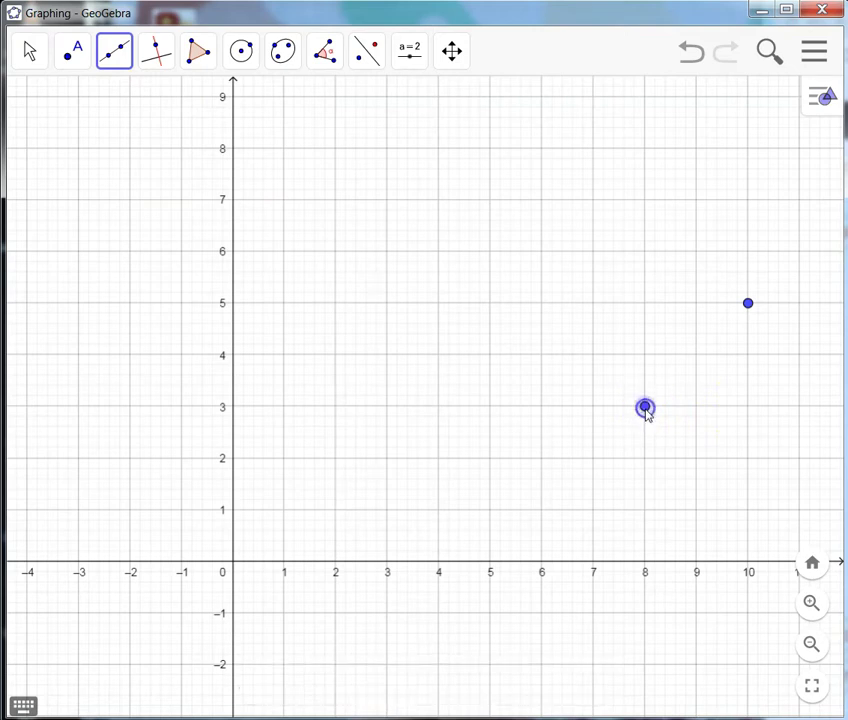
{"action": "left_click", "coordinate": [749, 305]}
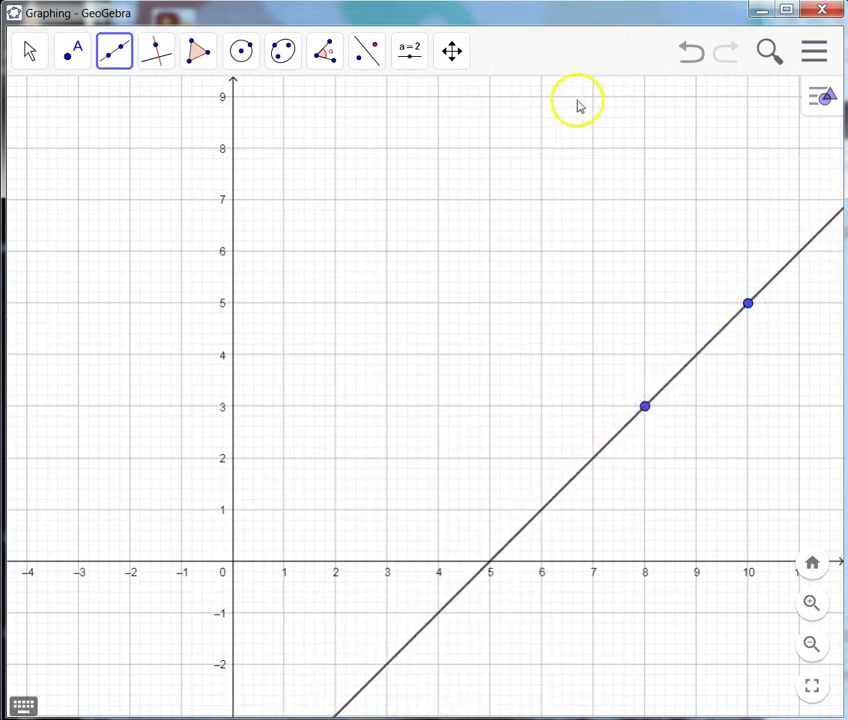
{"action": "left_click_drag", "start_coordinate": [632, 326], "coordinate": [588, 351]}
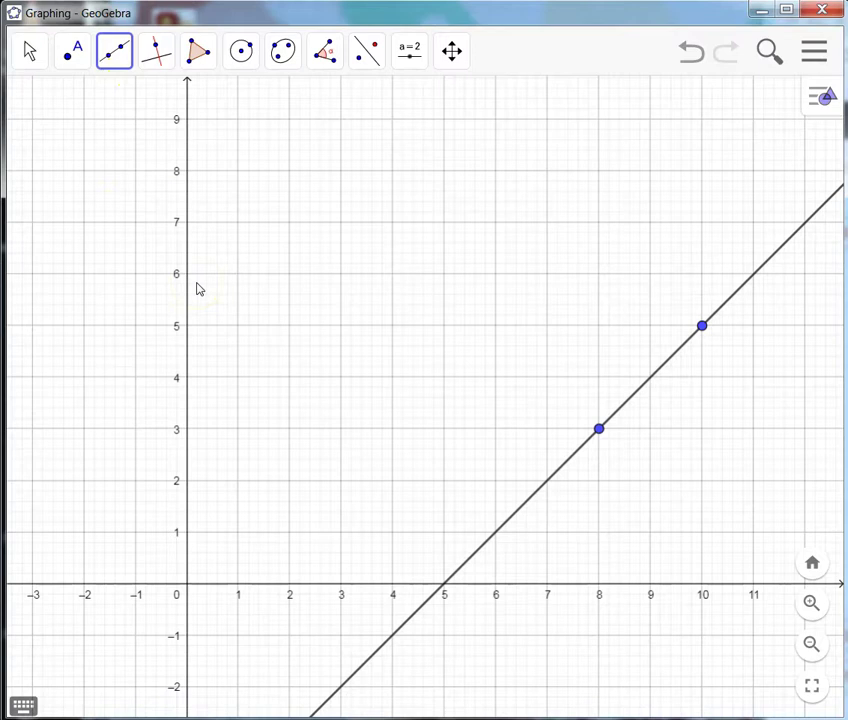
Step: Draw a Perpendicular Line to the first line through a new point at (9, 4)
{"action": "left_click", "coordinate": [150, 58]}
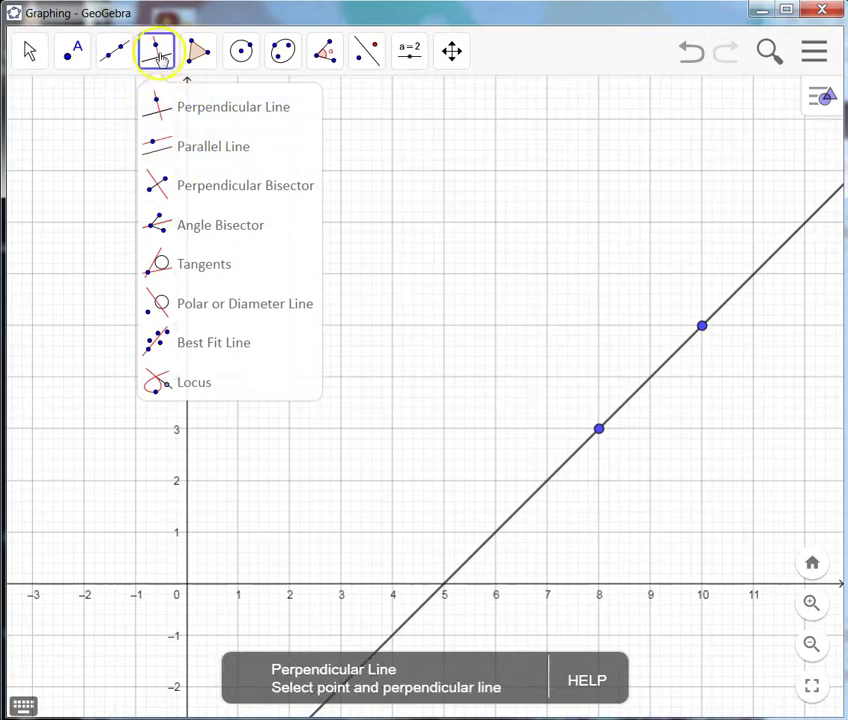
{"action": "mouse_move", "coordinate": [108, 58]}
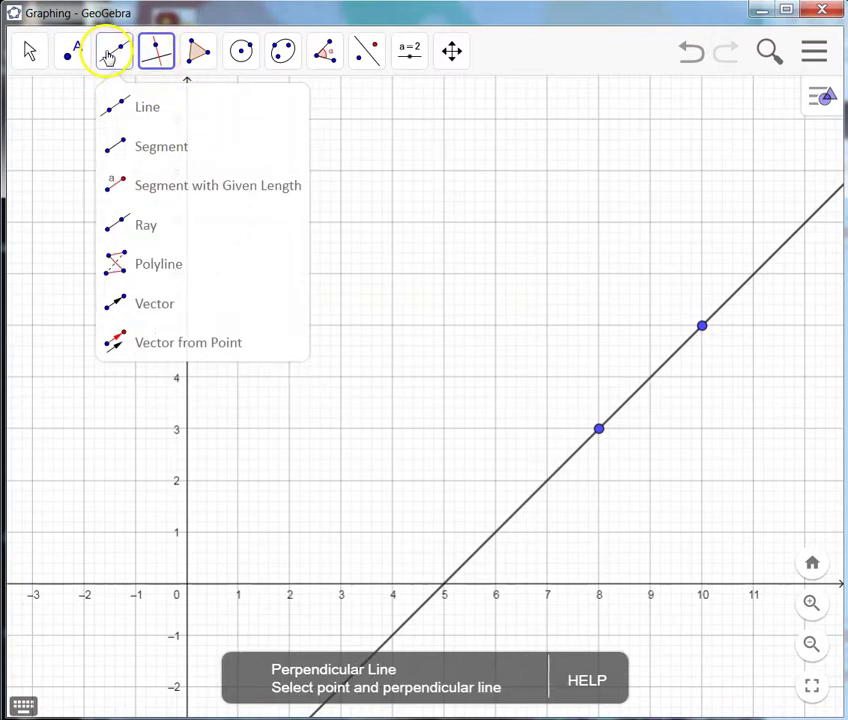
{"action": "mouse_move", "coordinate": [158, 52]}
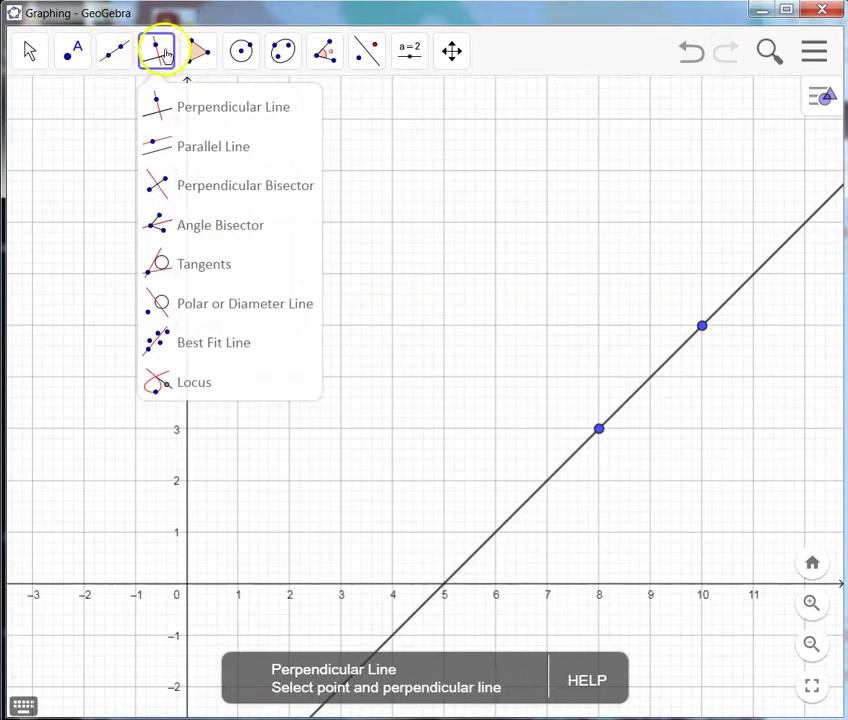
{"action": "left_click", "coordinate": [192, 117]}
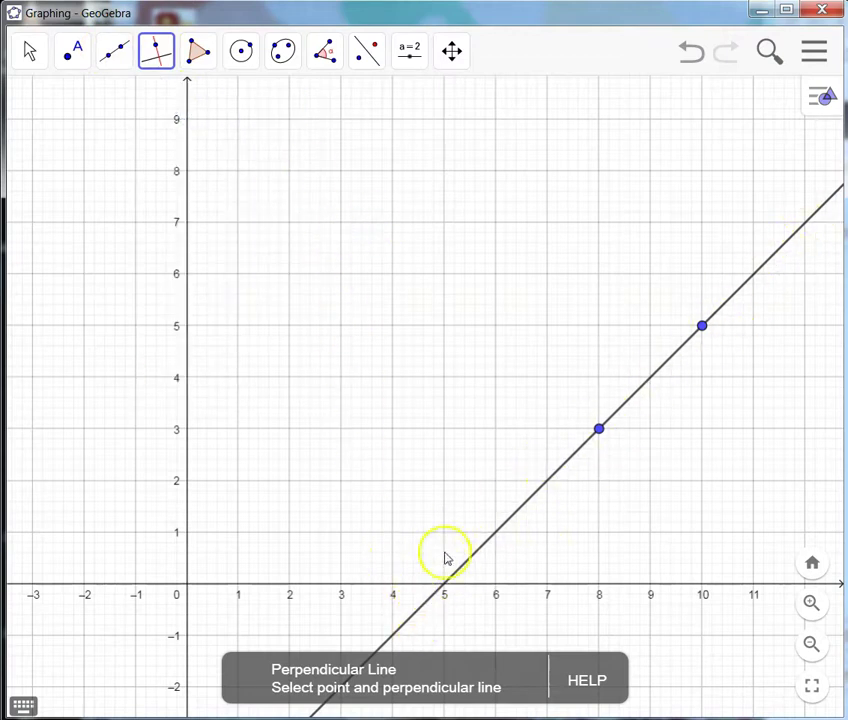
{"action": "left_click", "coordinate": [520, 514]}
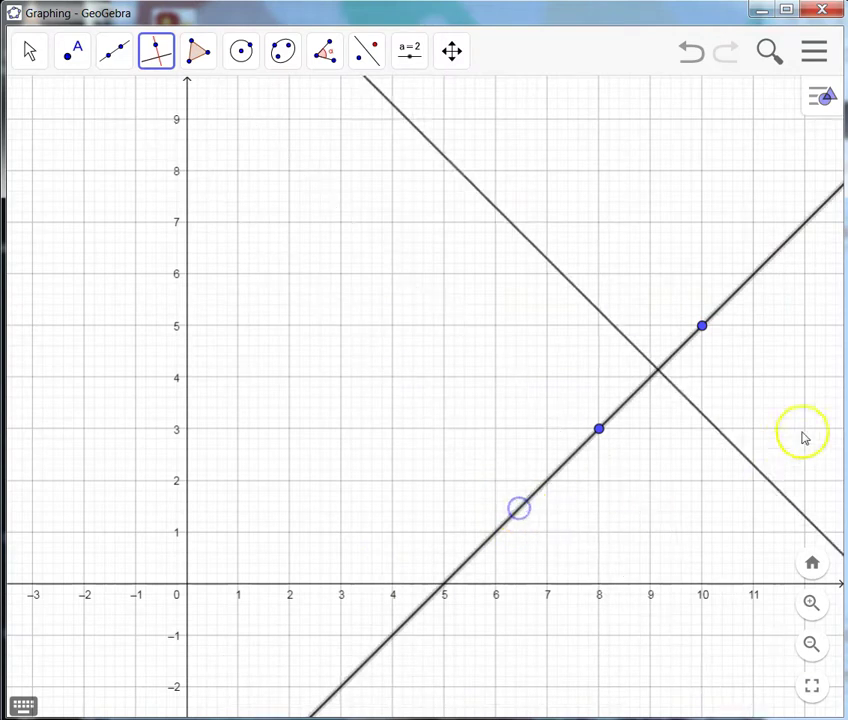
{"action": "left_click", "coordinate": [651, 380]}
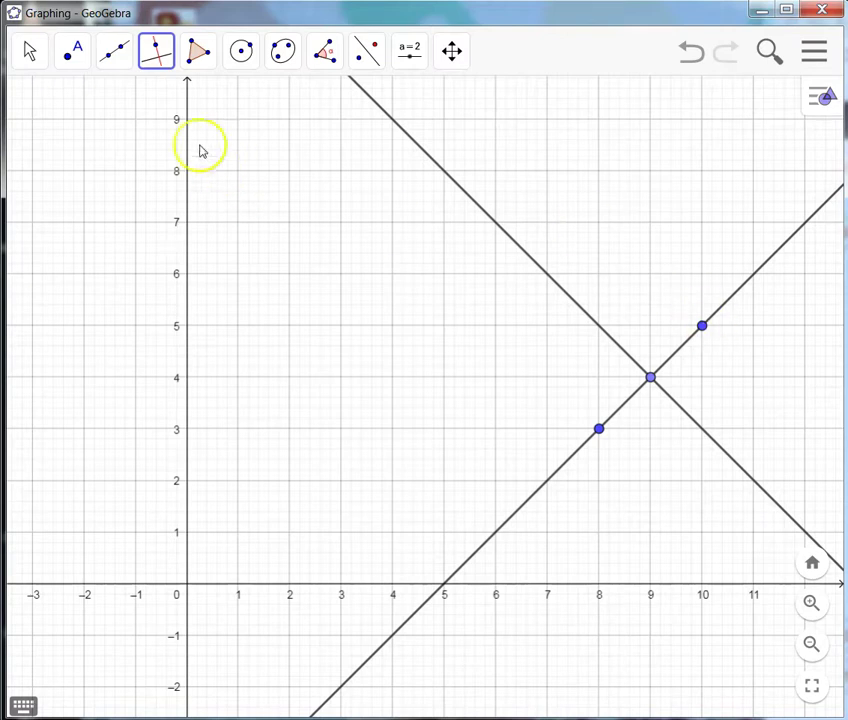
Step: Draw a polygon through (5,0), (5,5), (0,5) and (0,0), closing it back at (5,0)
{"action": "left_click", "coordinate": [196, 57]}
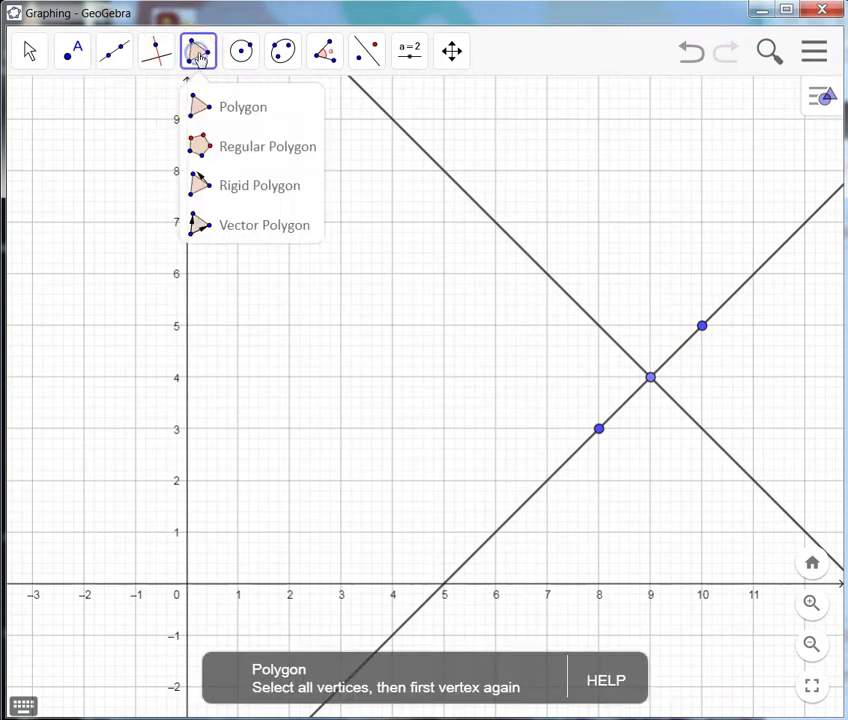
{"action": "left_click", "coordinate": [211, 112]}
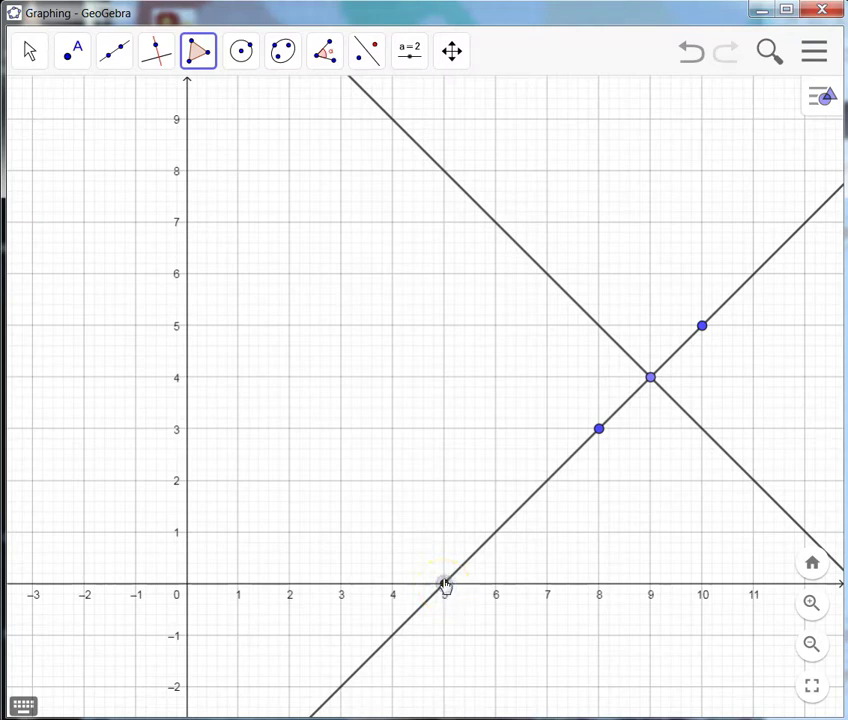
{"action": "mouse_move", "coordinate": [444, 582]}
{"action": "left_mouse_down"}
{"action": "mouse_move", "coordinate": [454, 449]}
{"action": "mouse_move", "coordinate": [444, 326]}
{"action": "mouse_move", "coordinate": [401, 335]}
{"action": "mouse_move", "coordinate": [228, 334]}
{"action": "mouse_move", "coordinate": [203, 326]}
{"action": "mouse_move", "coordinate": [190, 333]}
{"action": "left_mouse_up"}
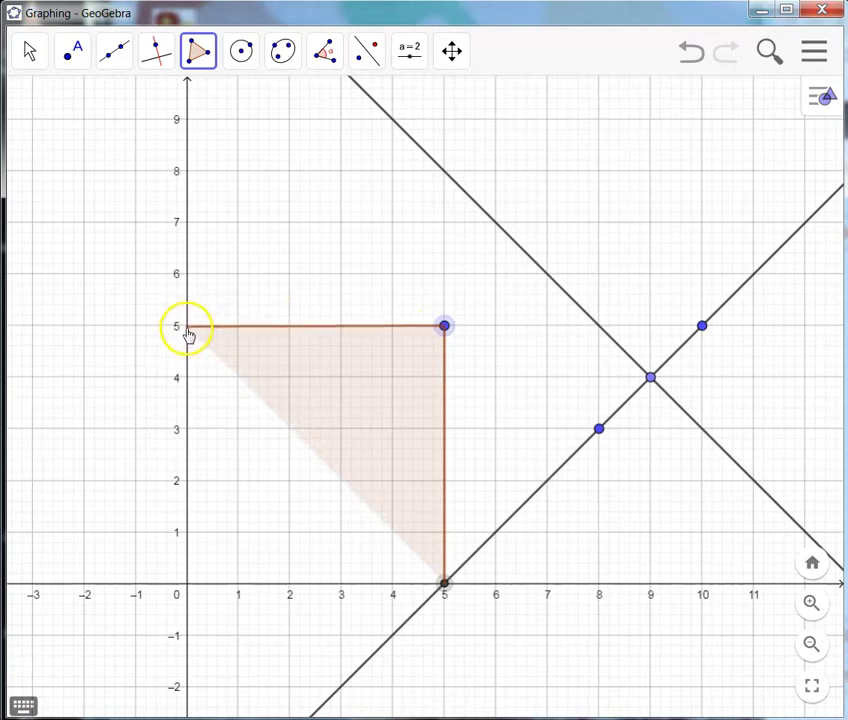
{"action": "left_click", "coordinate": [186, 328]}
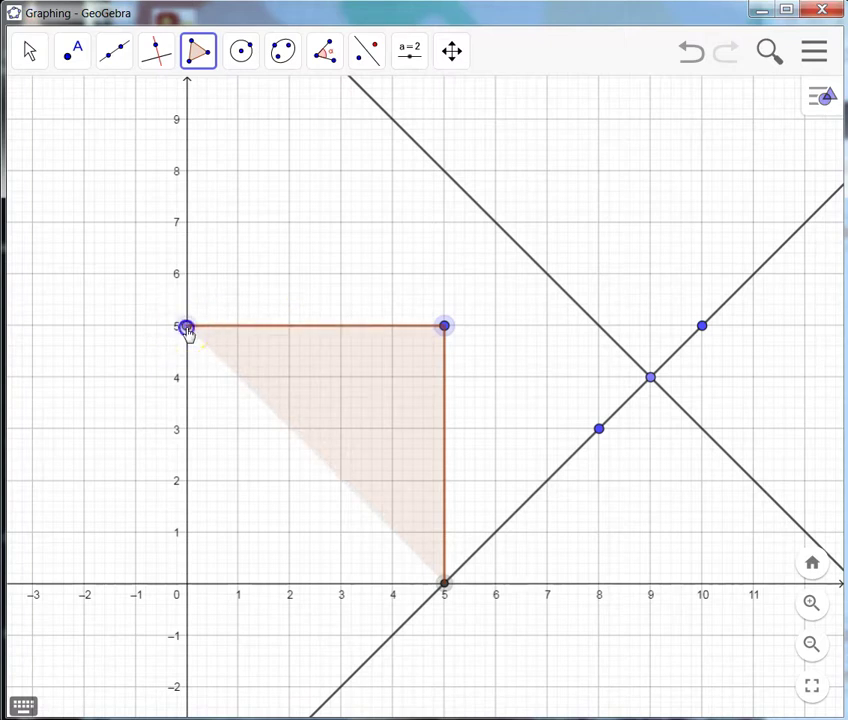
{"action": "left_click", "coordinate": [187, 584]}
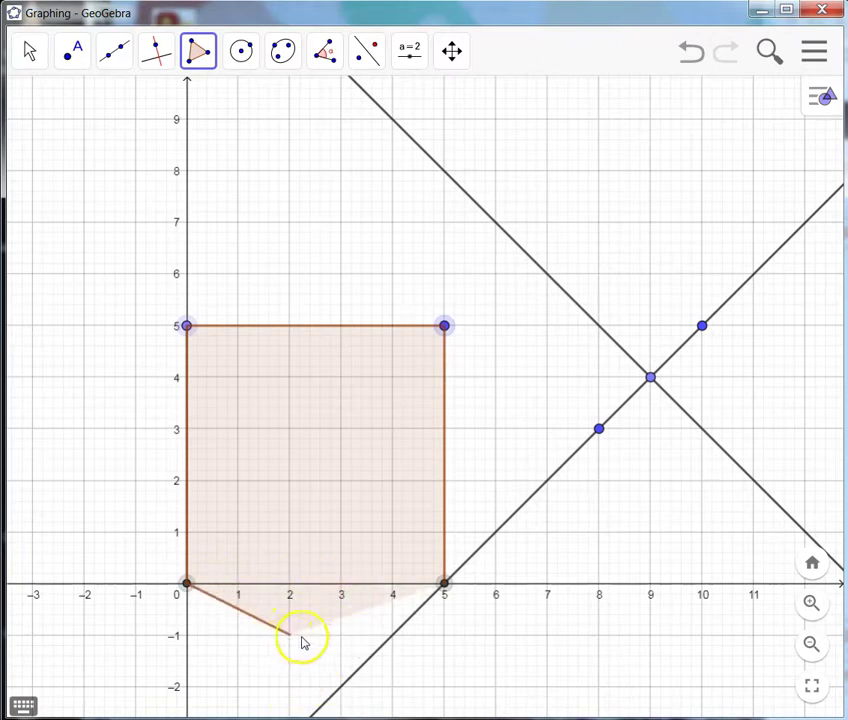
{"action": "left_click", "coordinate": [445, 583]}
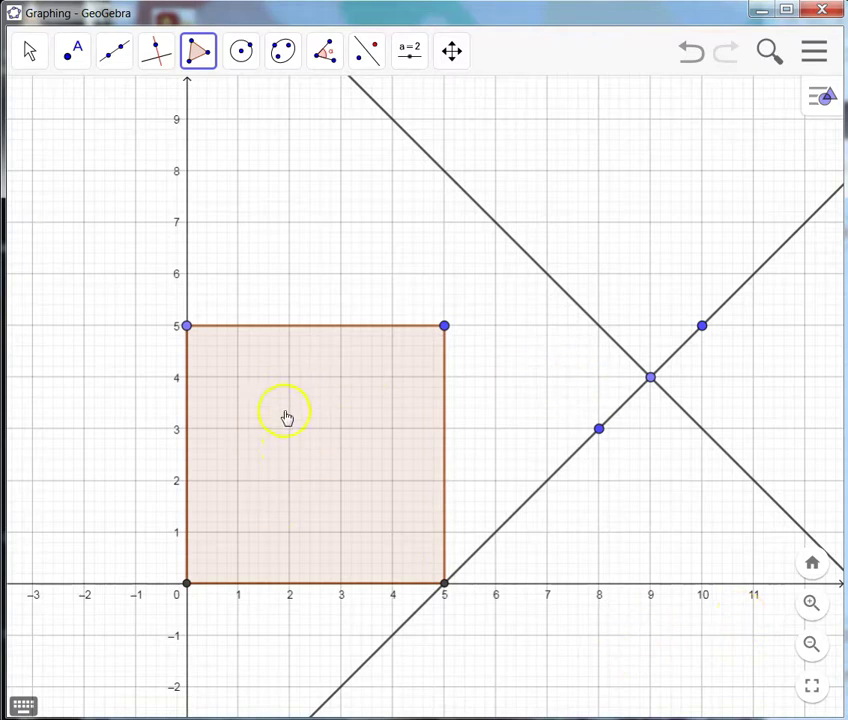
Step: Colour the square green and raise its fill opacity from 10 to 50 in the style bar
{"action": "left_click", "coordinate": [27, 50]}
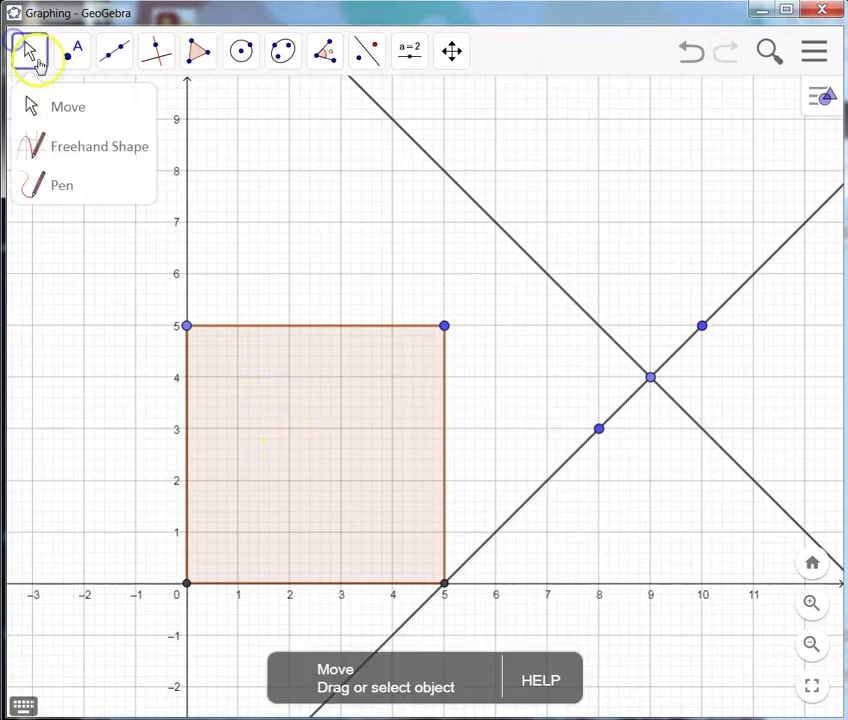
{"action": "left_click", "coordinate": [367, 476]}
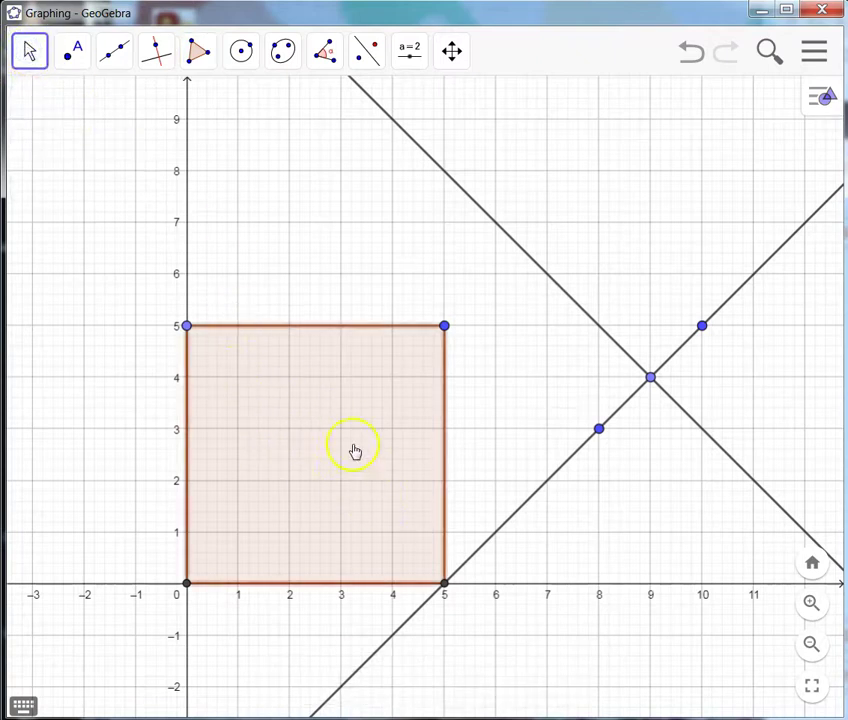
{"action": "left_click", "coordinate": [820, 97]}
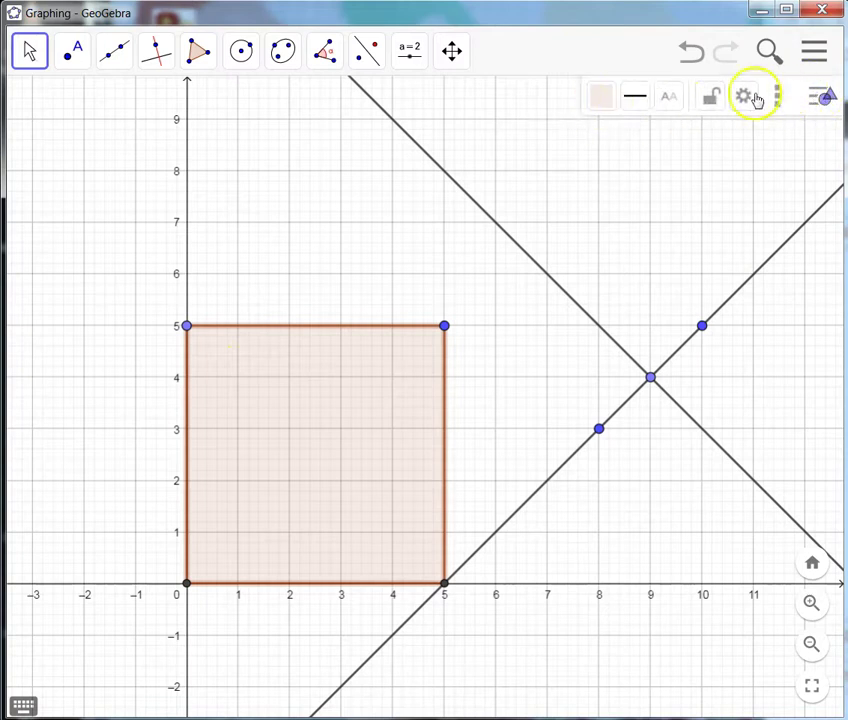
{"action": "left_click", "coordinate": [603, 97]}
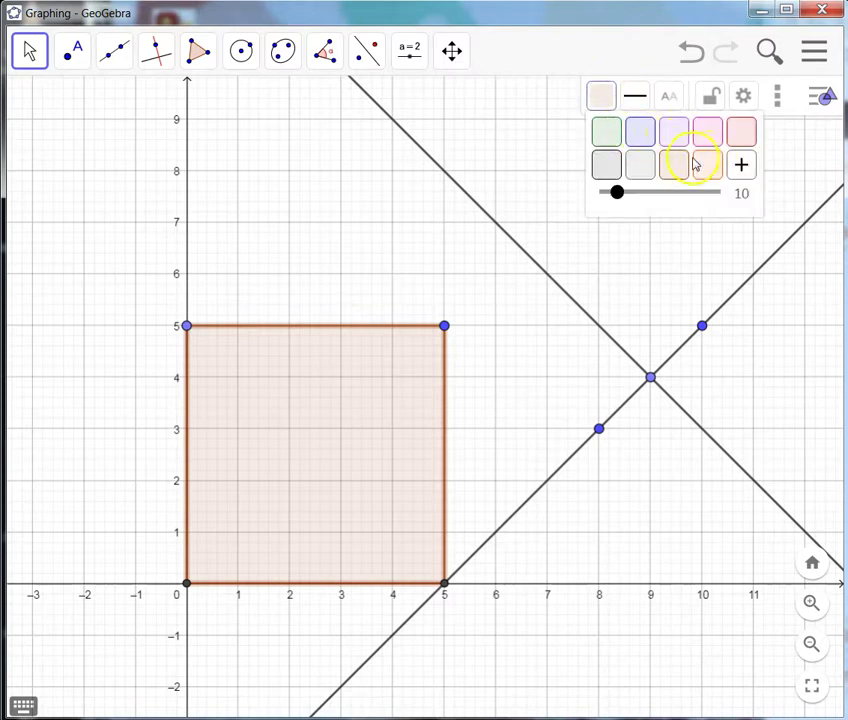
{"action": "left_click", "coordinate": [604, 135]}
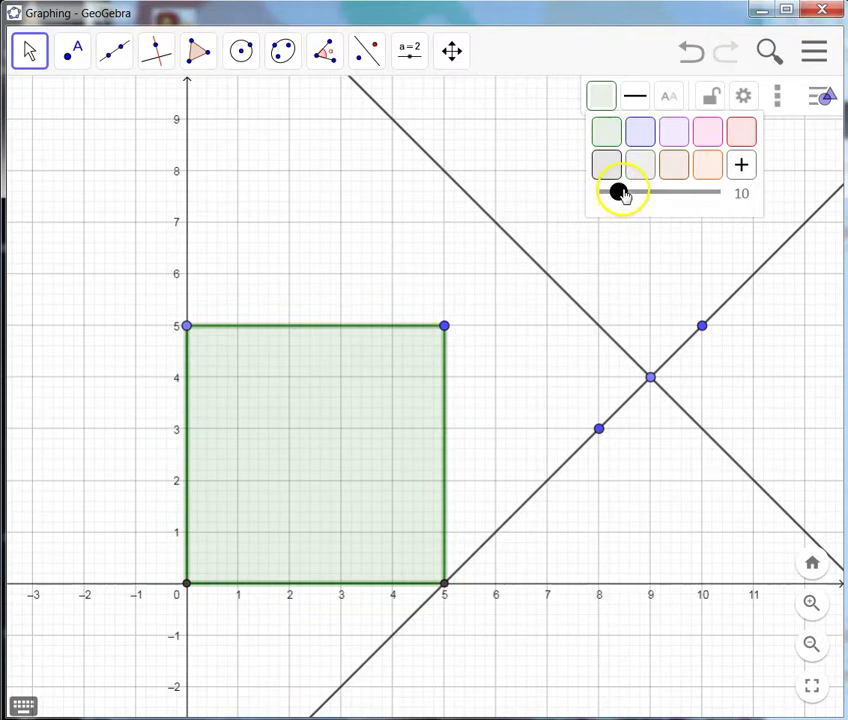
{"action": "left_click_drag", "start_coordinate": [620, 193], "coordinate": [662, 202]}
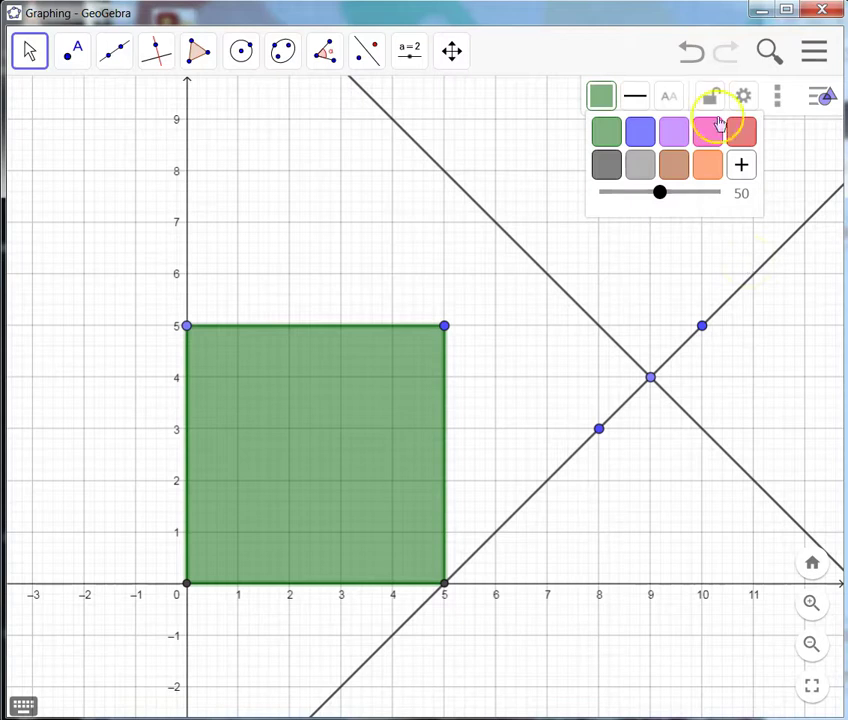
{"action": "left_click", "coordinate": [822, 97]}
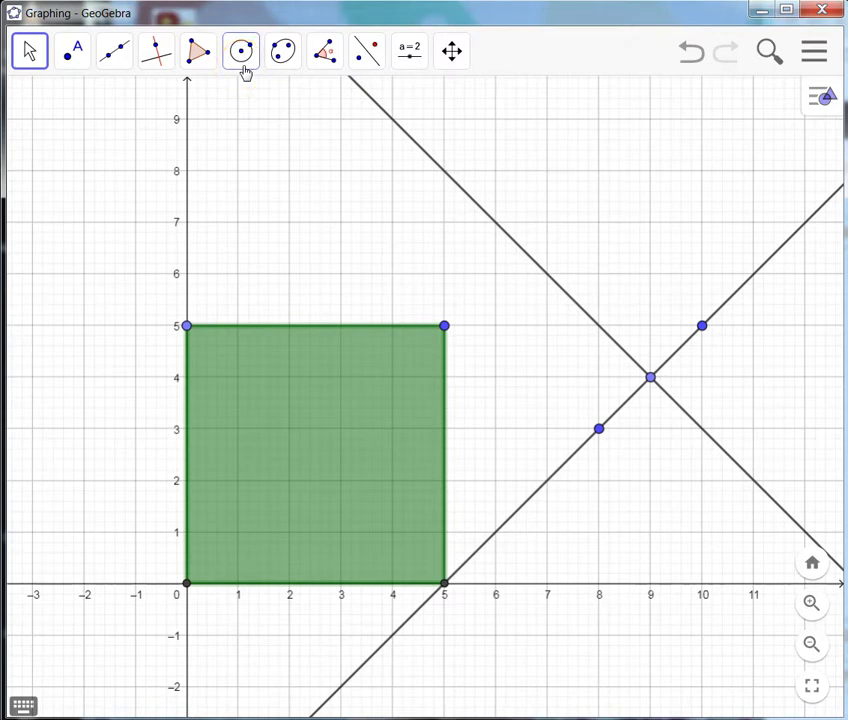
Step: Use Circle with Center and Radius to draw a radius-1 circle centred at (2,2)
{"action": "left_click", "coordinate": [241, 52]}
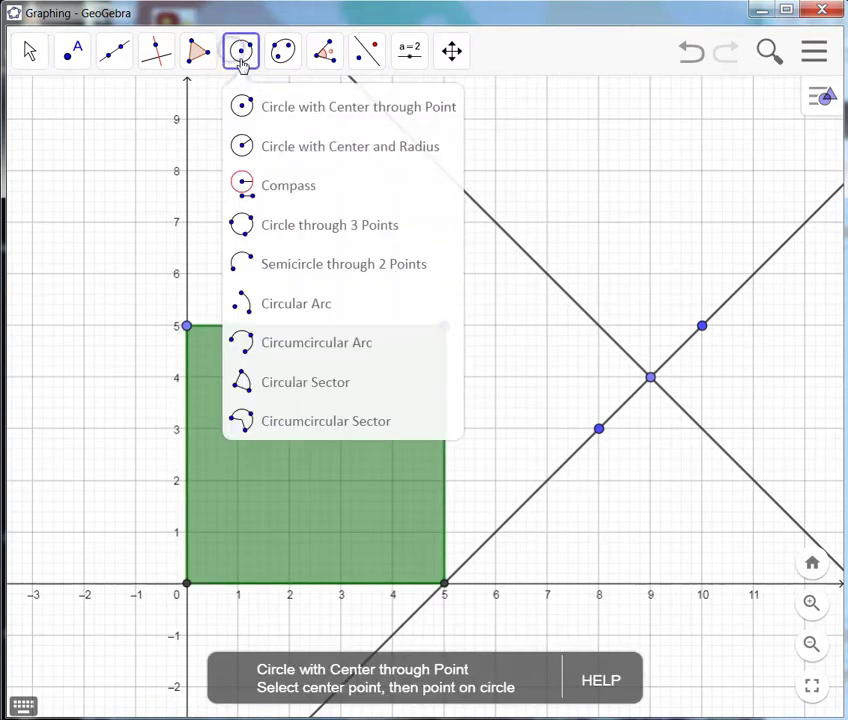
{"action": "left_click", "coordinate": [270, 148]}
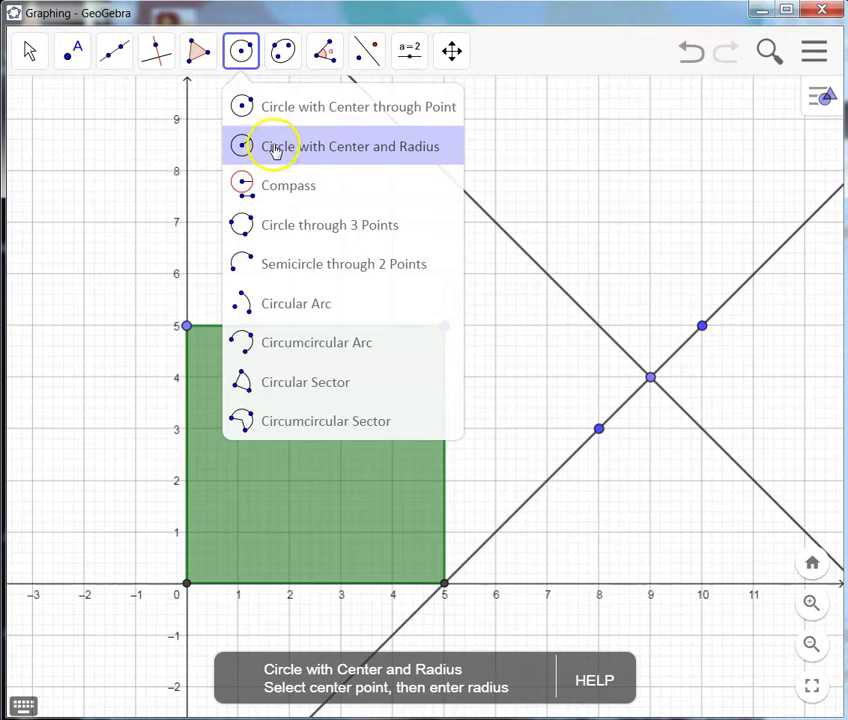
{"action": "left_click", "coordinate": [273, 148]}
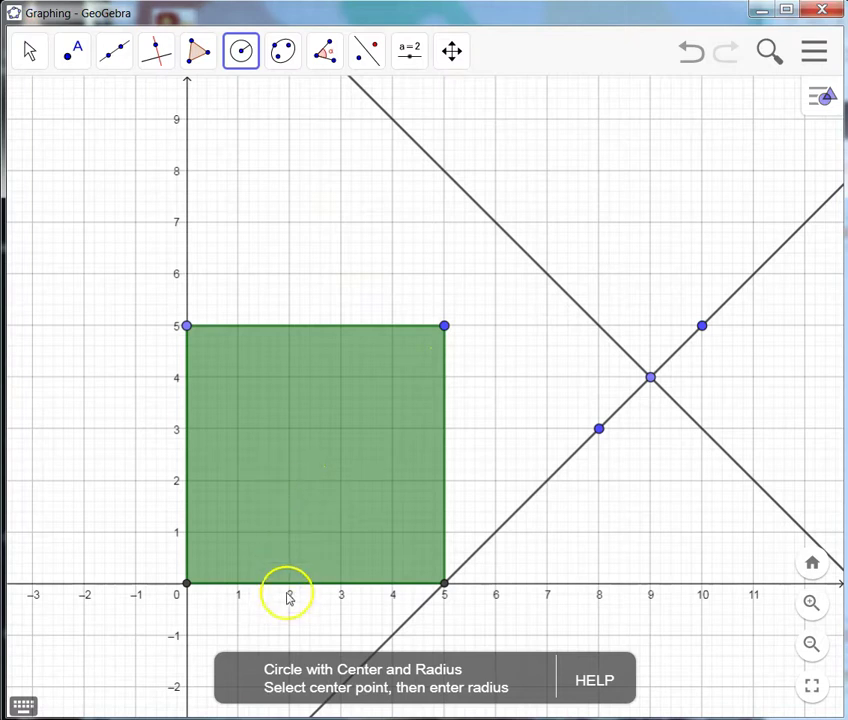
{"action": "left_click", "coordinate": [289, 484]}
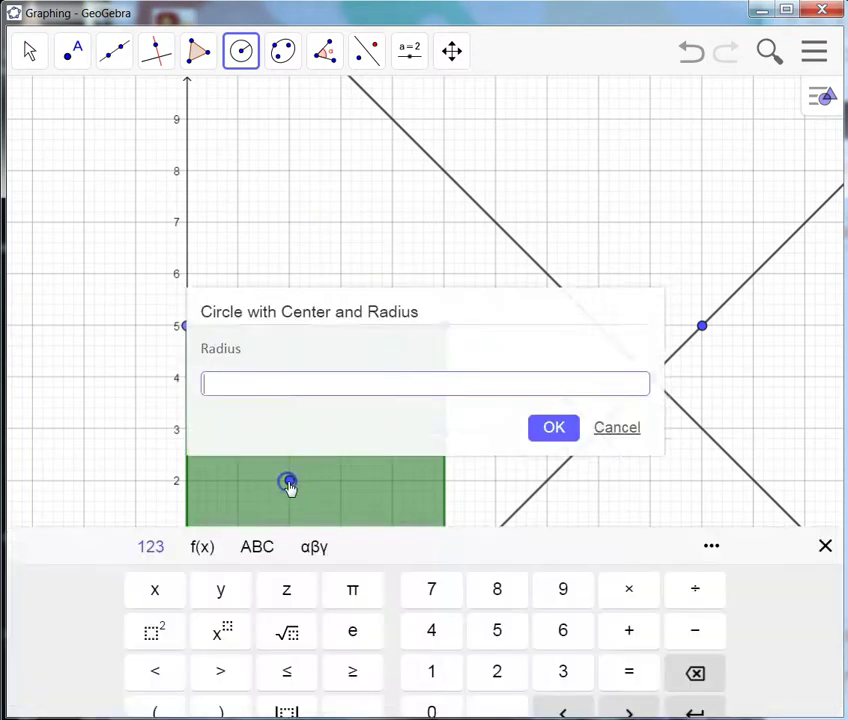
{"action": "left_click", "coordinate": [291, 487]}
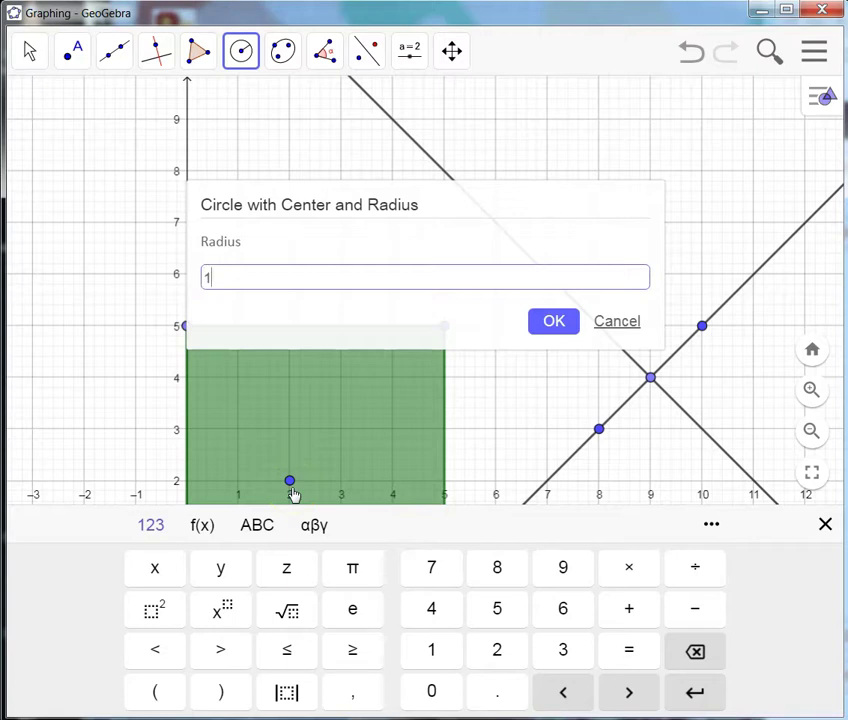
{"action": "key", "text": "Return"}
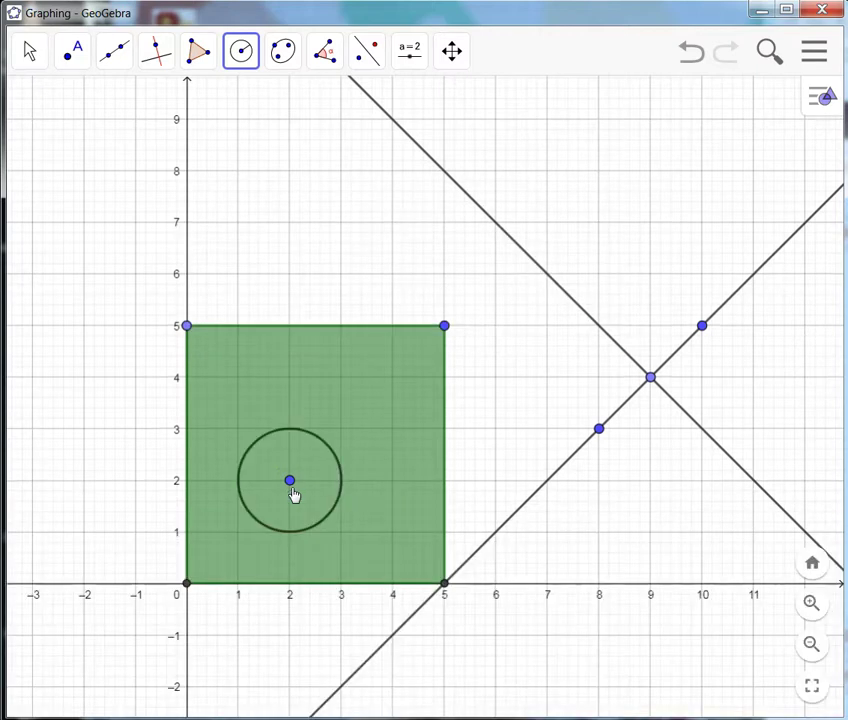
Step: Save via File > Save without signing in, naming the file MyFirstChallenge_ plus the author's name
{"action": "left_click", "coordinate": [816, 55]}
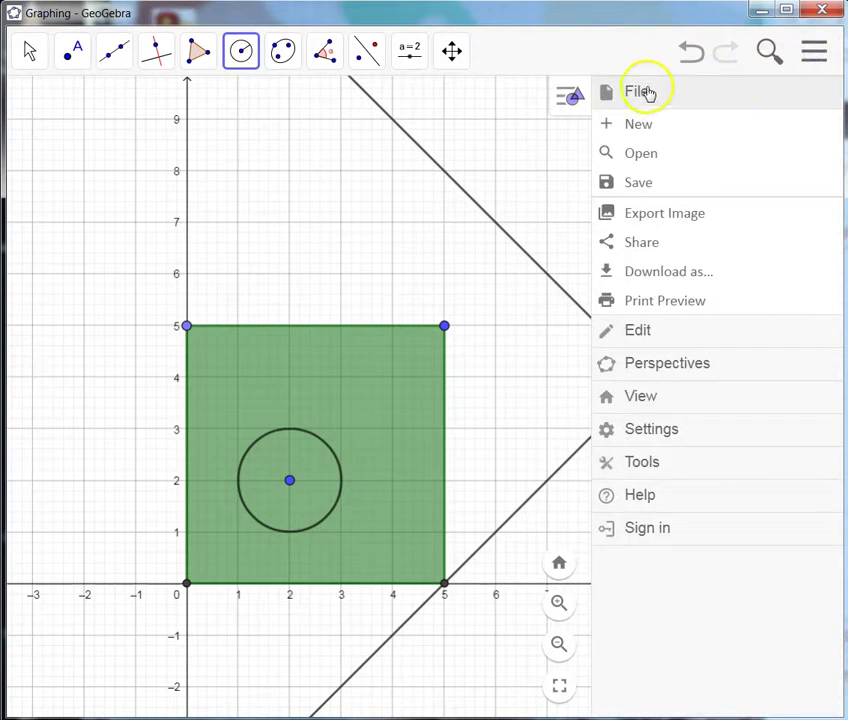
{"action": "left_click", "coordinate": [638, 184]}
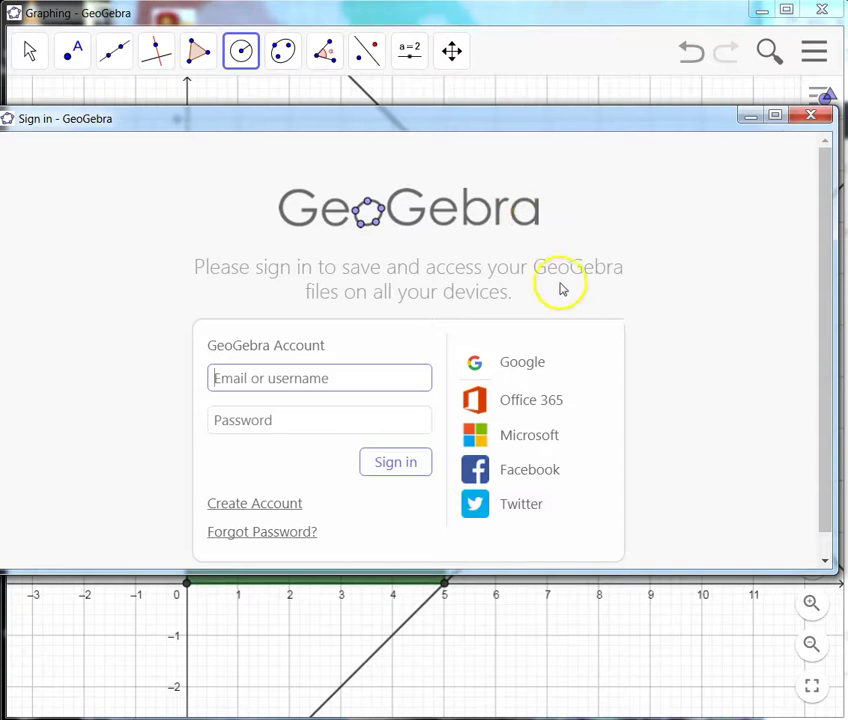
{"action": "scroll", "coordinate": [660, 355], "scroll_direction": "down", "scroll_amount": 1}
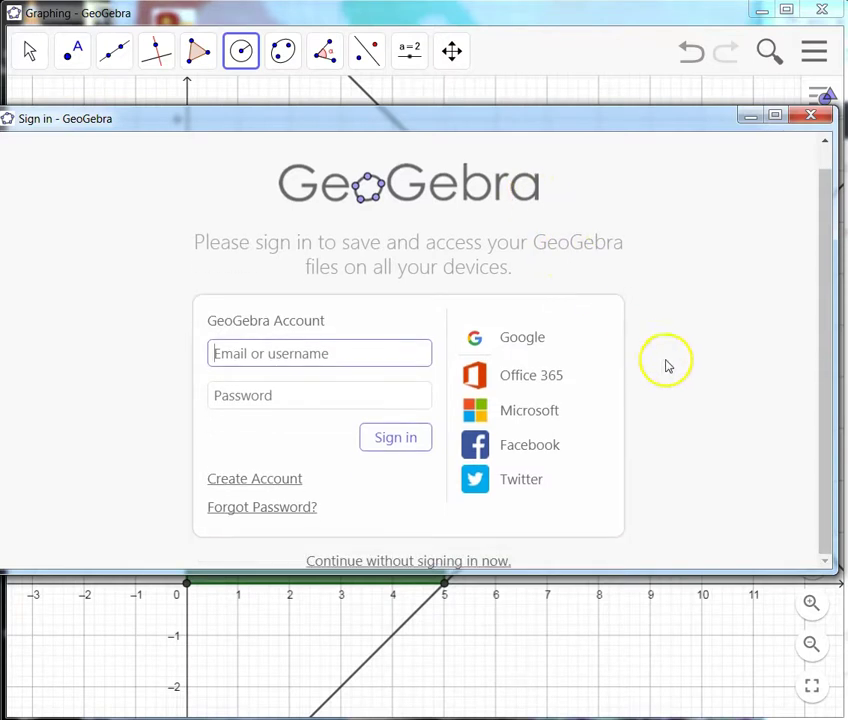
{"action": "left_click", "coordinate": [424, 561]}
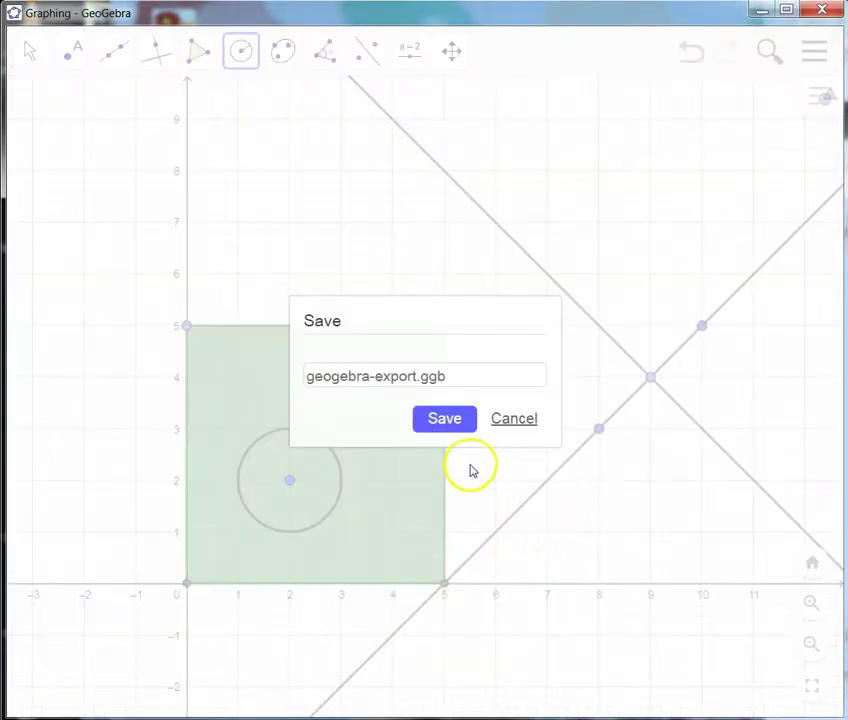
{"action": "left_click_drag", "start_coordinate": [420, 375], "coordinate": [295, 382]}
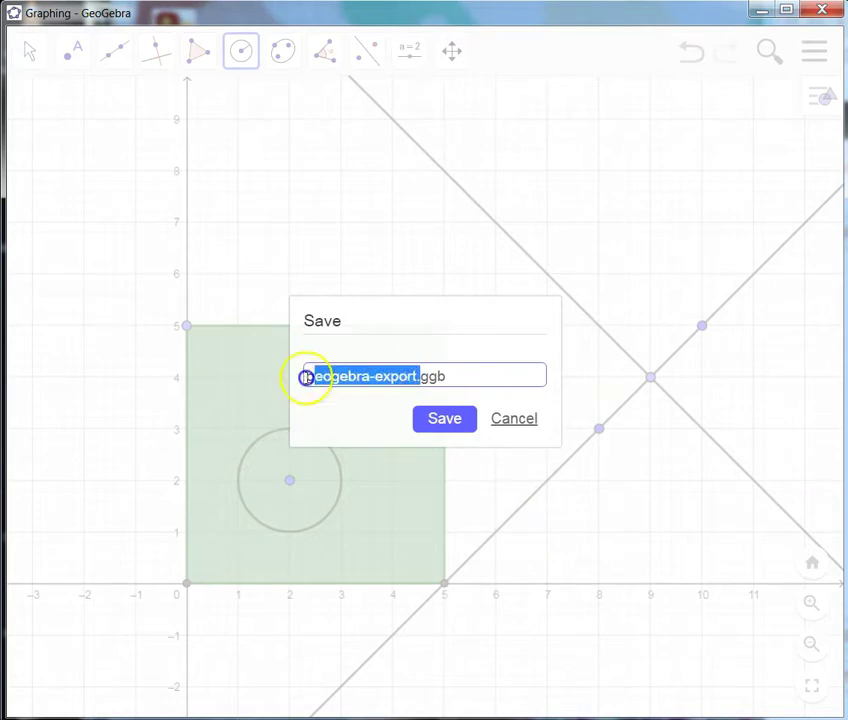
{"action": "type", "text": "MyF"}
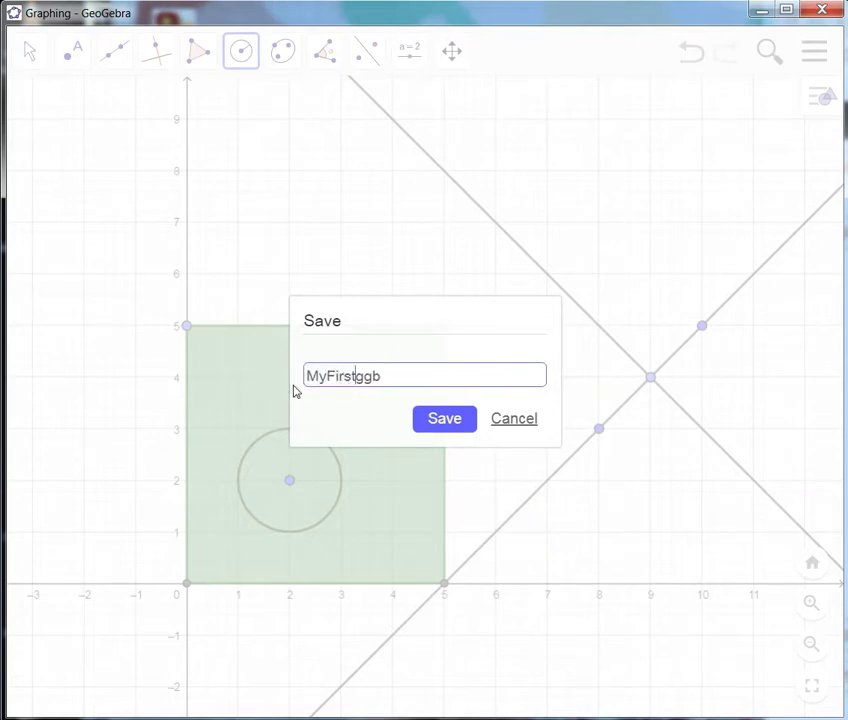
{"action": "type", "text": "irstChalleng"}
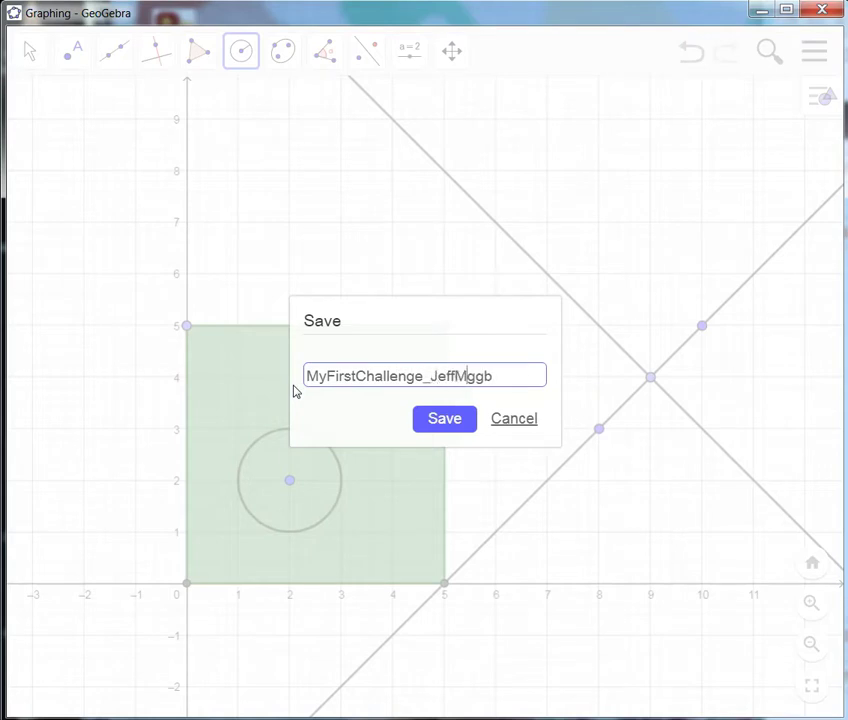
{"action": "type", "text": "e_JeffCampbell"}
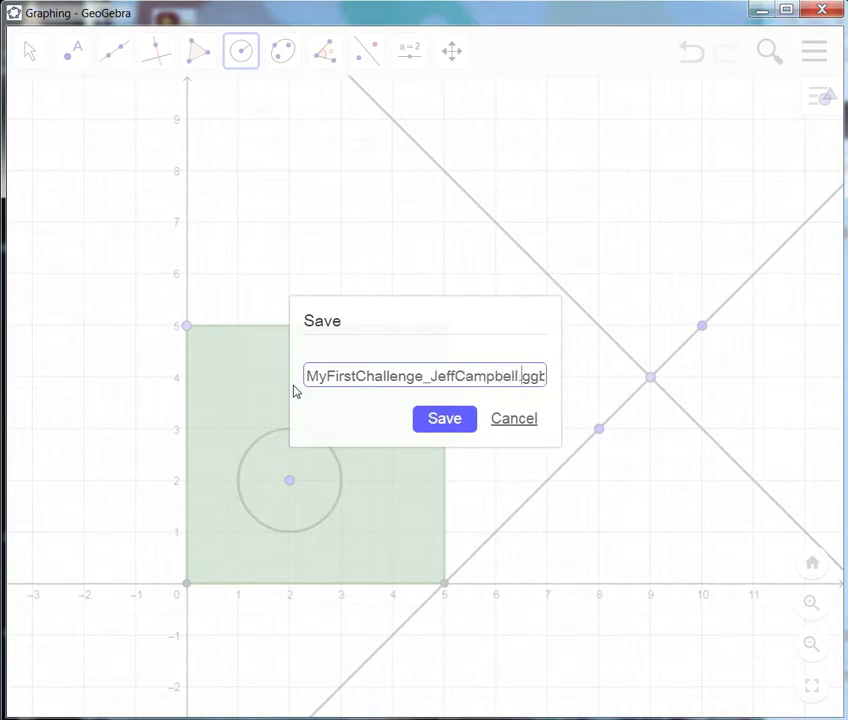
Step: Create a GeoGebra folder inside Documents and save the .ggb file into it
{"action": "left_click", "coordinate": [447, 419]}
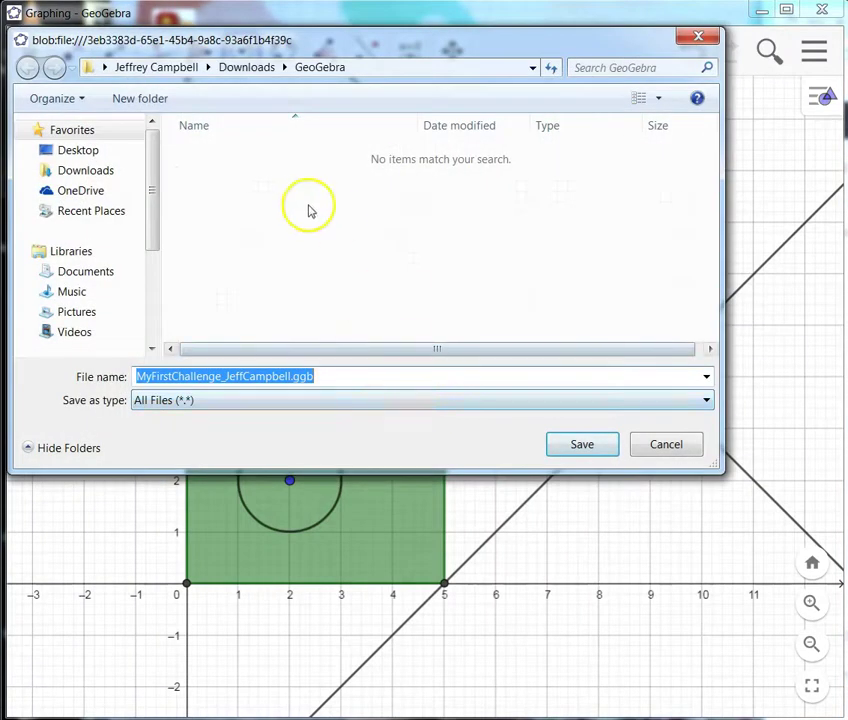
{"action": "left_click", "coordinate": [100, 274]}
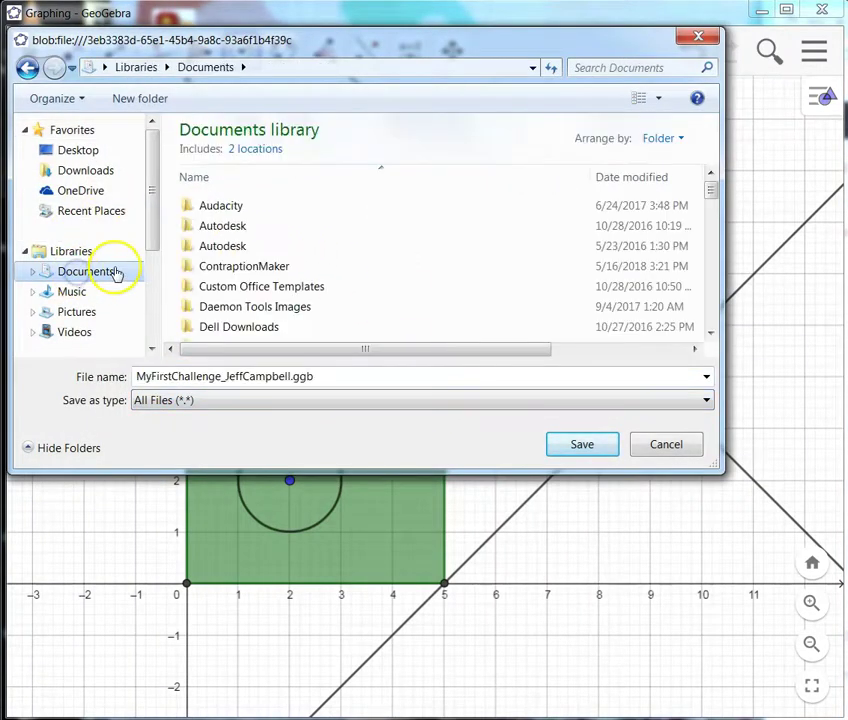
{"action": "left_click", "coordinate": [164, 98]}
{"action": "type", "text": "GeoGe"}
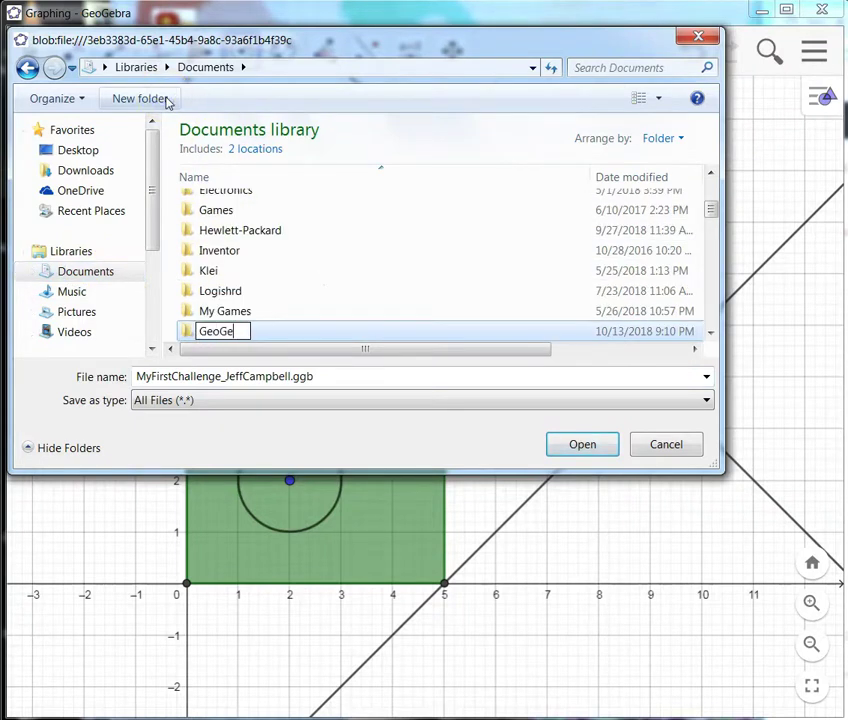
{"action": "type", "text": "bra"}
{"action": "key", "text": "Return"}
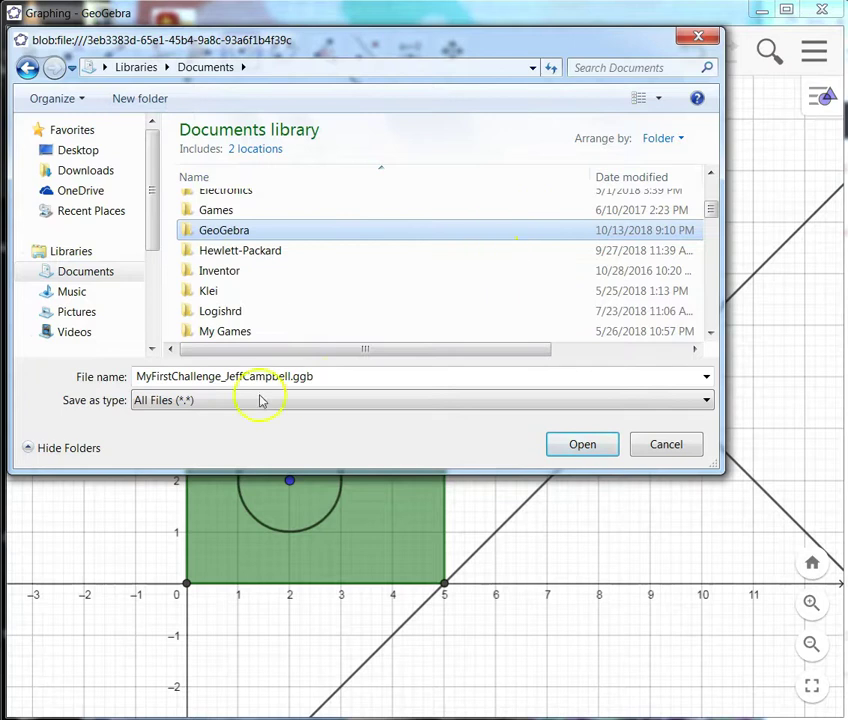
{"action": "double_click", "coordinate": [221, 230]}
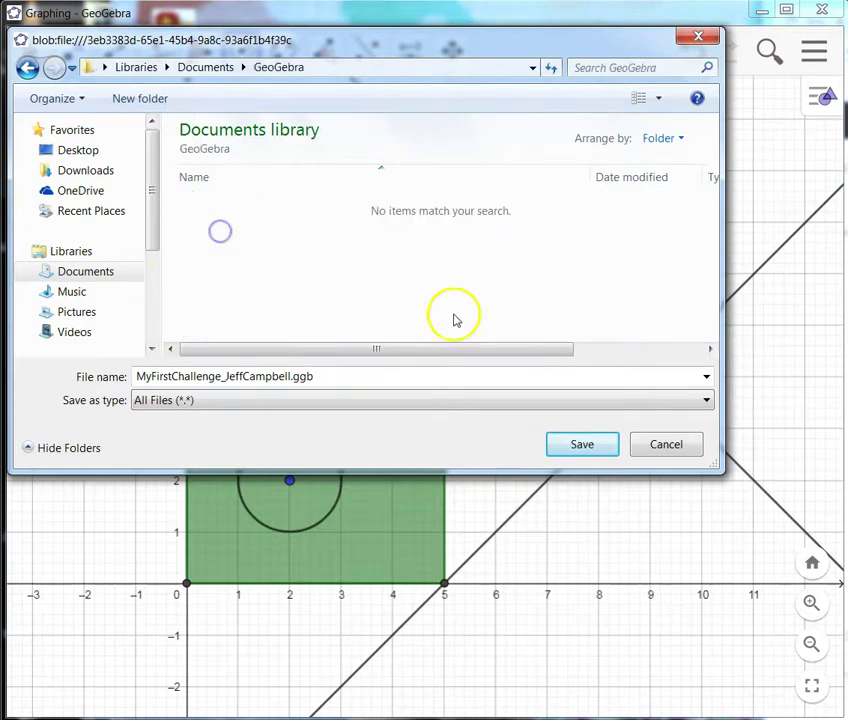
{"action": "left_click", "coordinate": [582, 444]}
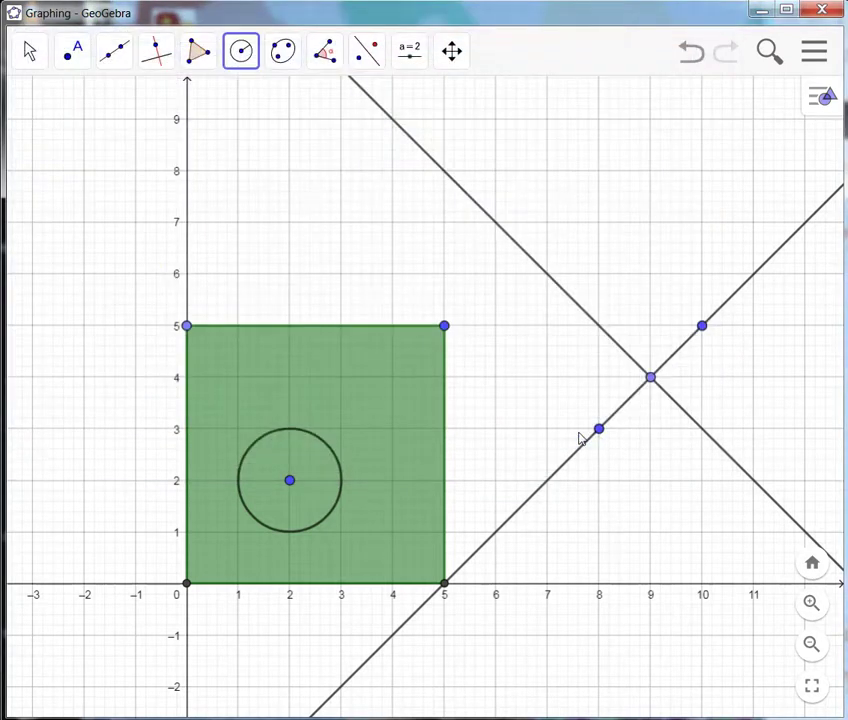